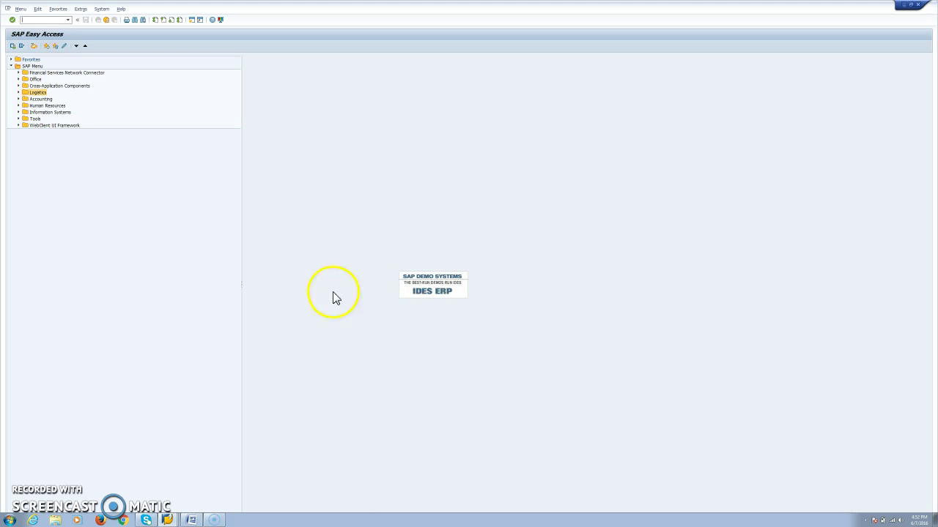
# Step: Switch to the Display IMG session and expand Materials Management, Purchasing, Purchase Order down to Release Procedure for Purchase Orders
pyautogui.click(168, 519)
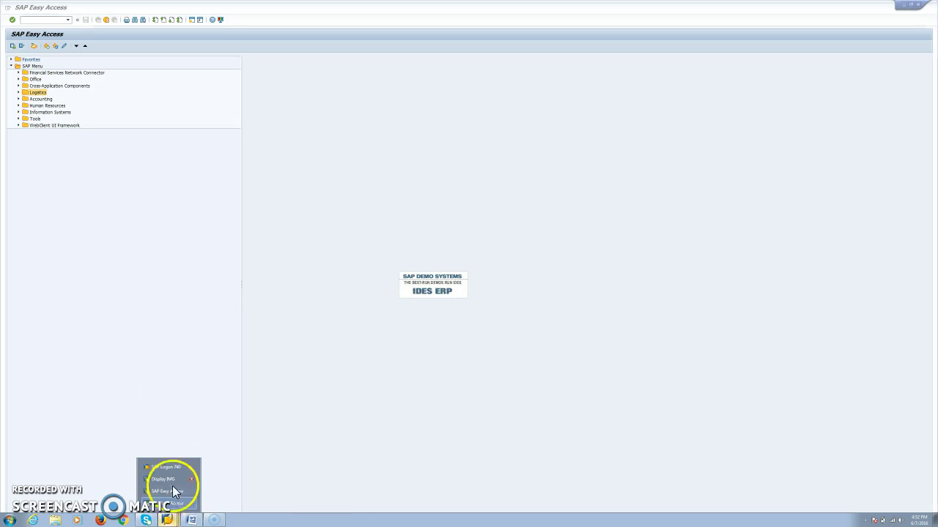
pyautogui.click(171, 484)
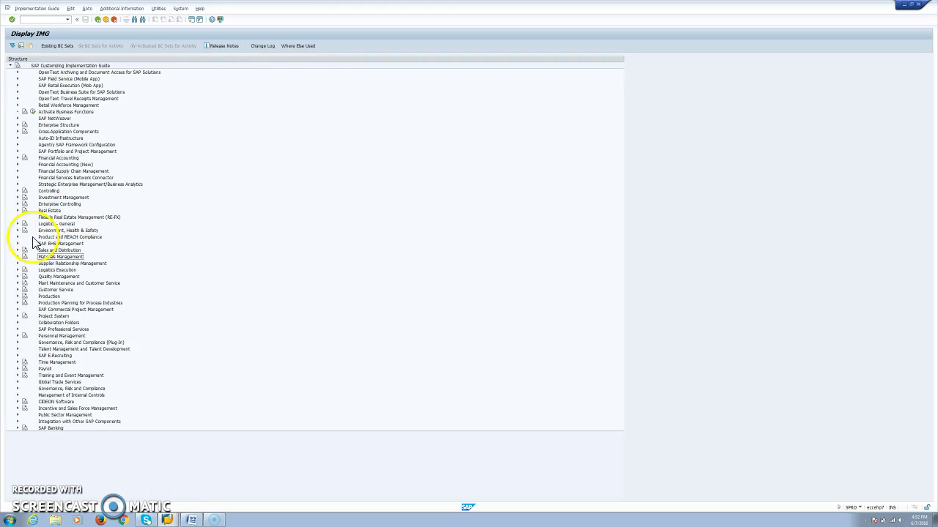
pyautogui.click(19, 257)
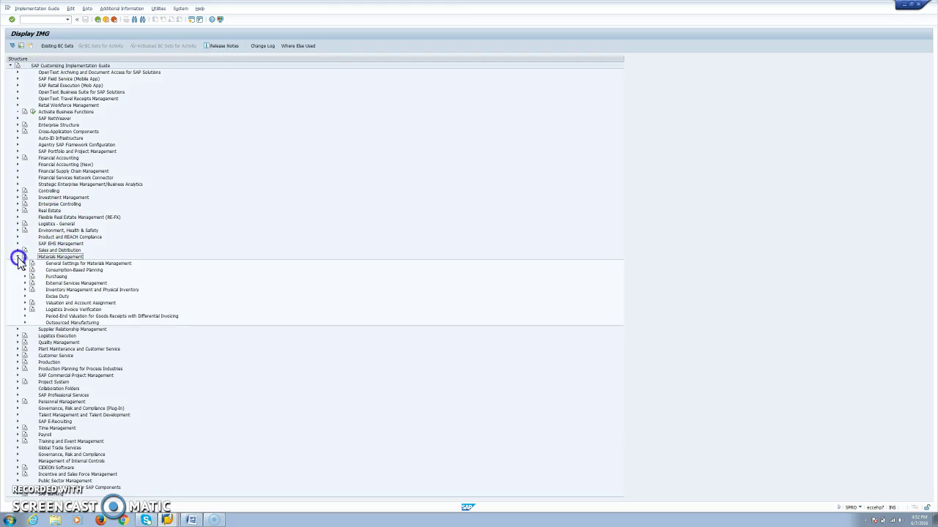
pyautogui.click(25, 277)
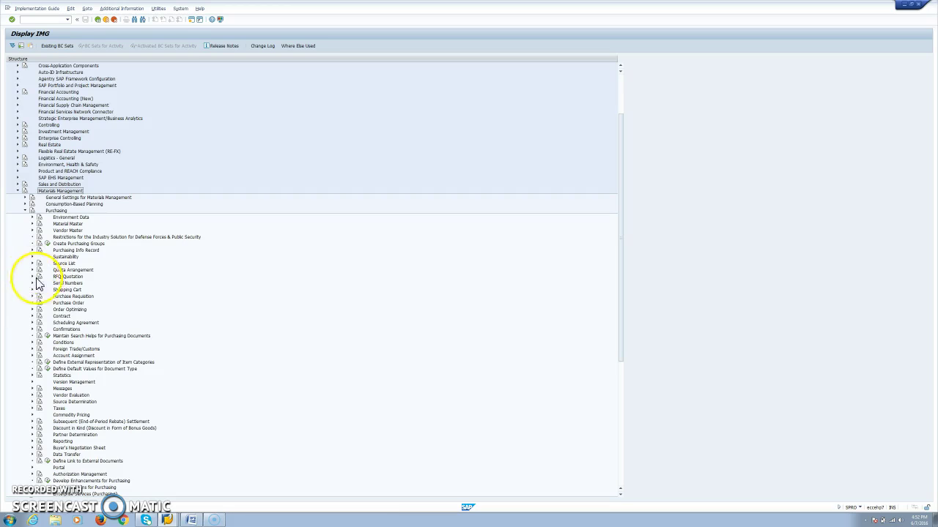
pyautogui.click(32, 302)
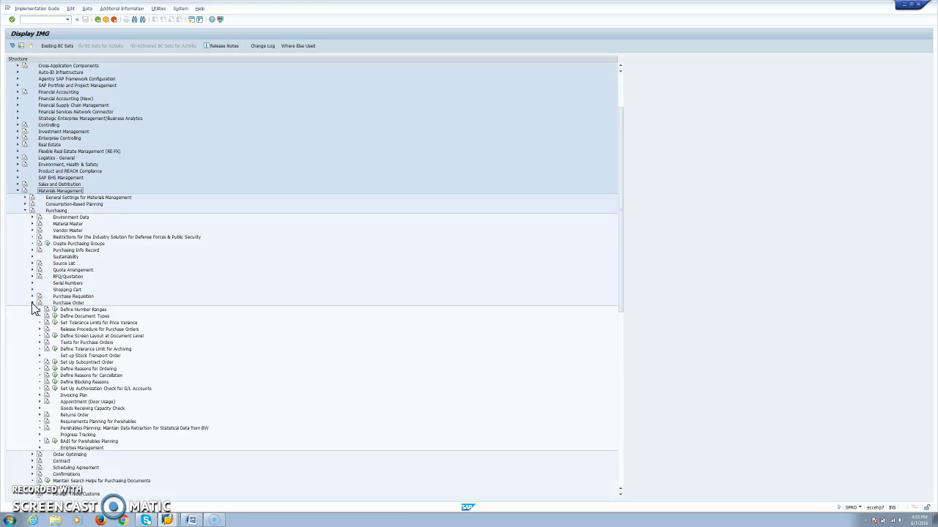
pyautogui.click(86, 330)
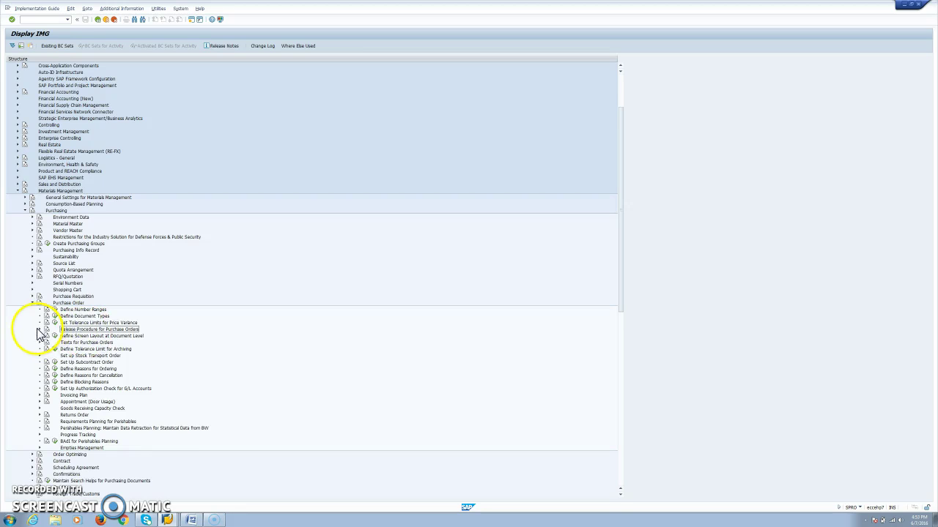
pyautogui.click(40, 330)
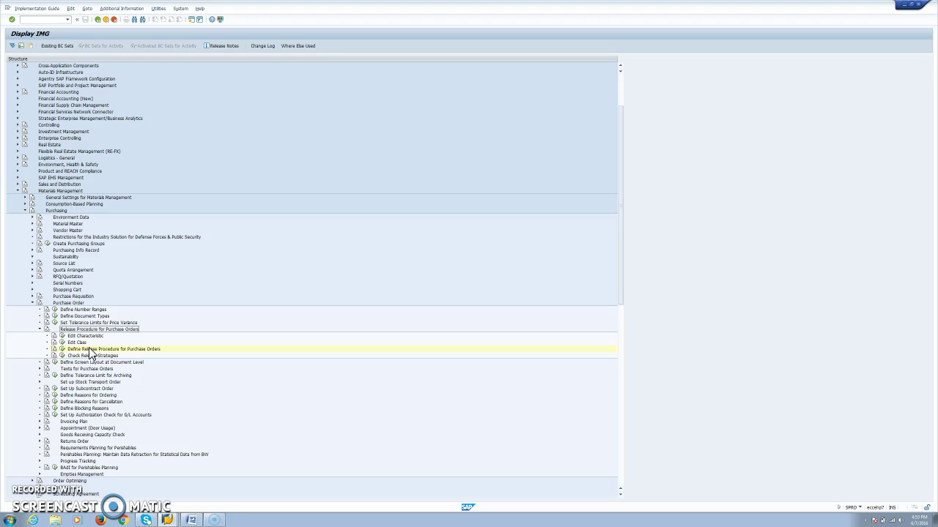
# Step: Run the Edit Class activity and display the PO release strategy class FRG_EKKO of class type 032
pyautogui.click(108, 349)
pyautogui.click(65, 348)
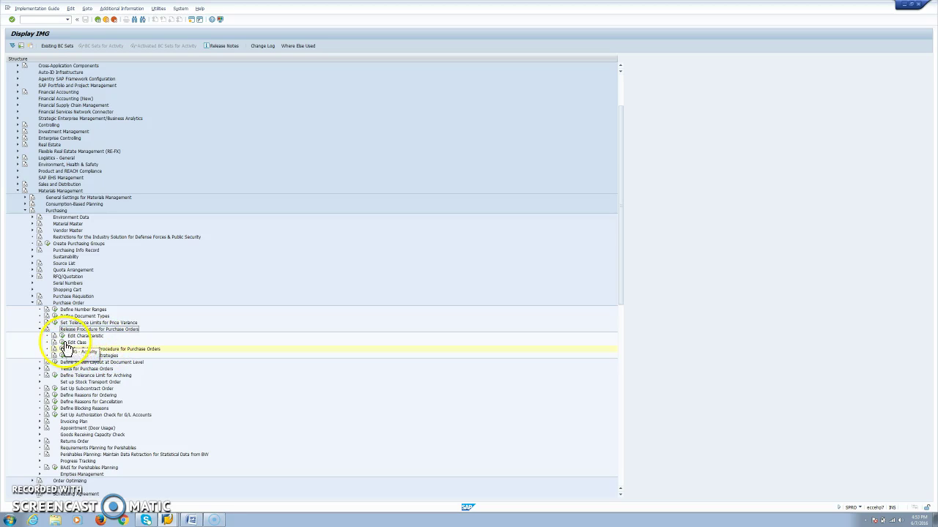
pyautogui.click(98, 58)
pyautogui.click(65, 59)
pyautogui.click(96, 59)
pyautogui.click(147, 59)
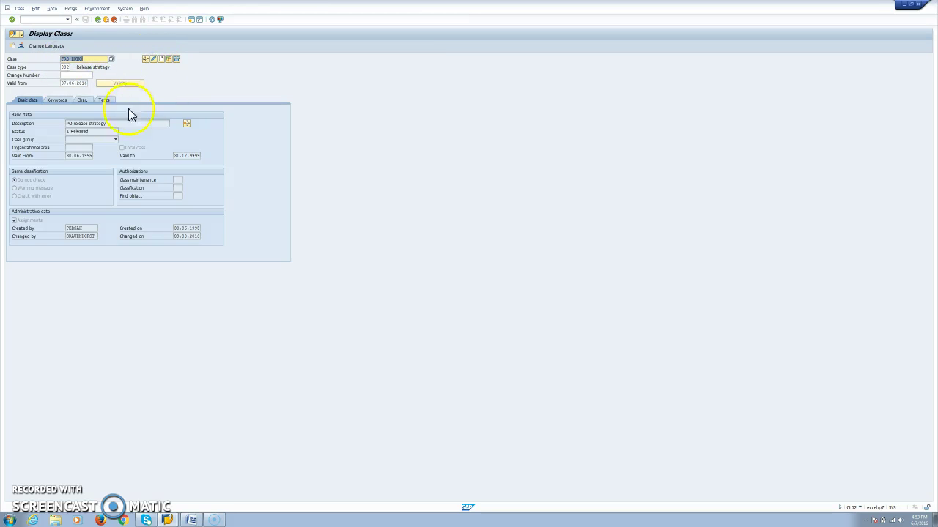
# Step: Review the characteristics assigned to the class, from document type through purchasing organization and purchasing group to total net order value
pyautogui.click(82, 100)
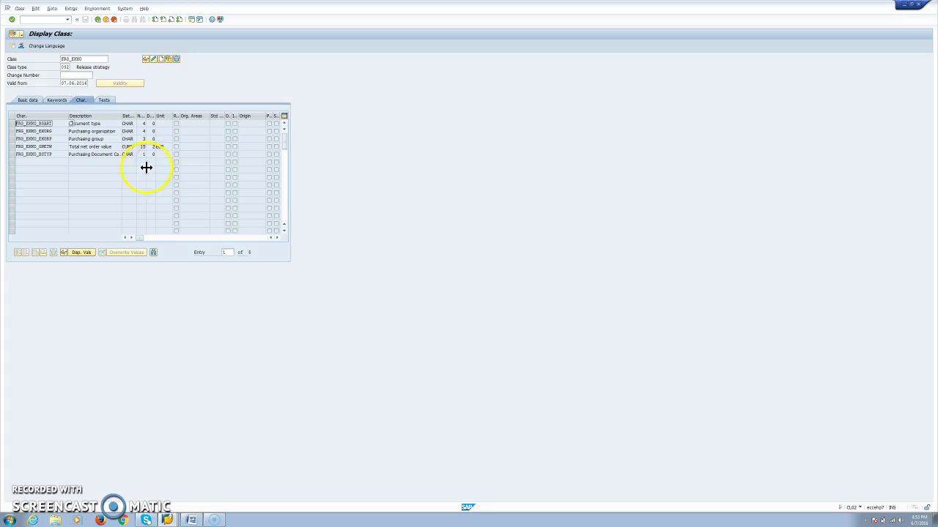
pyautogui.click(115, 125)
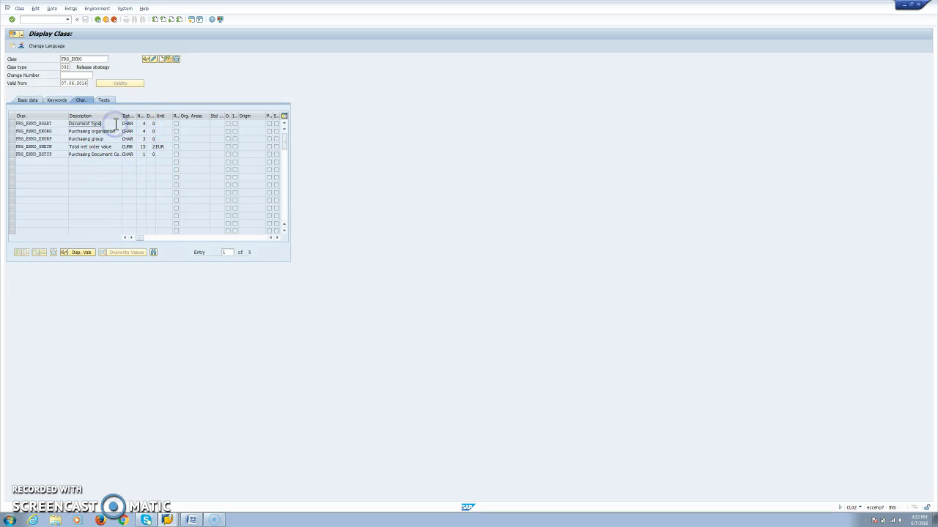
pyautogui.click(115, 131)
pyautogui.click(110, 140)
pyautogui.click(115, 147)
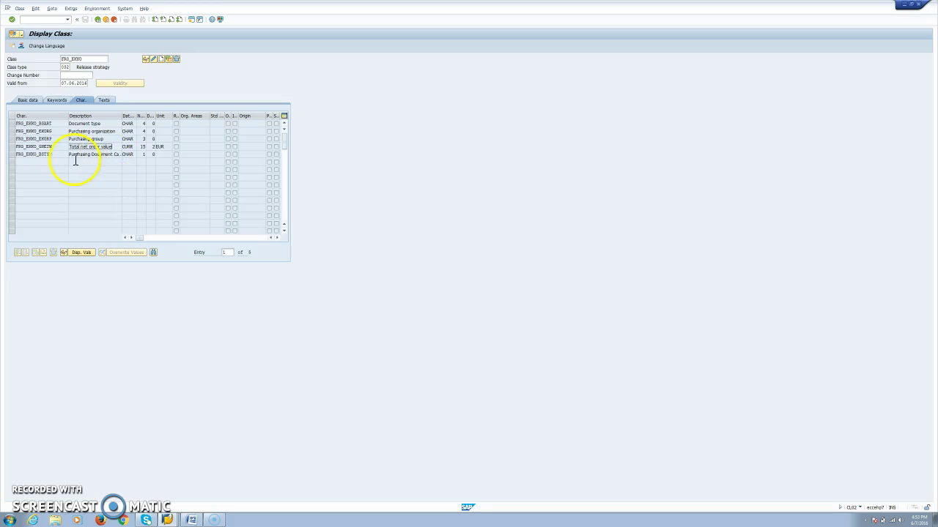
# Step: Examine the class type and table field reference of the total net order value characteristic, and return to the implementation guide
pyautogui.doubleClick(42, 148)
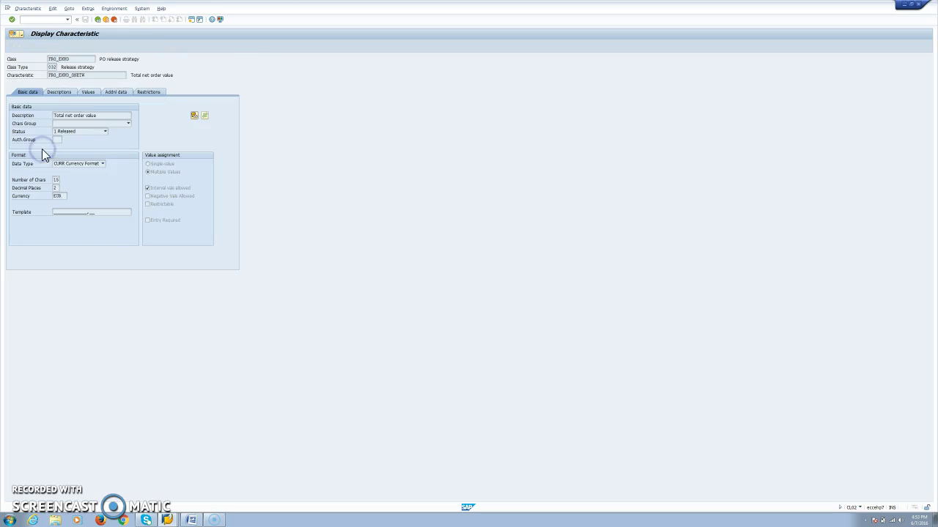
pyautogui.click(116, 92)
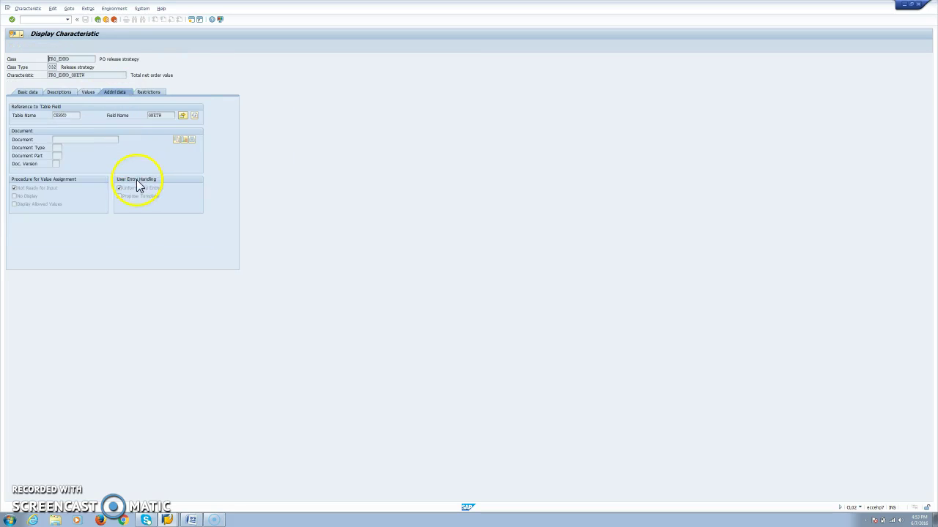
pyautogui.click(152, 115)
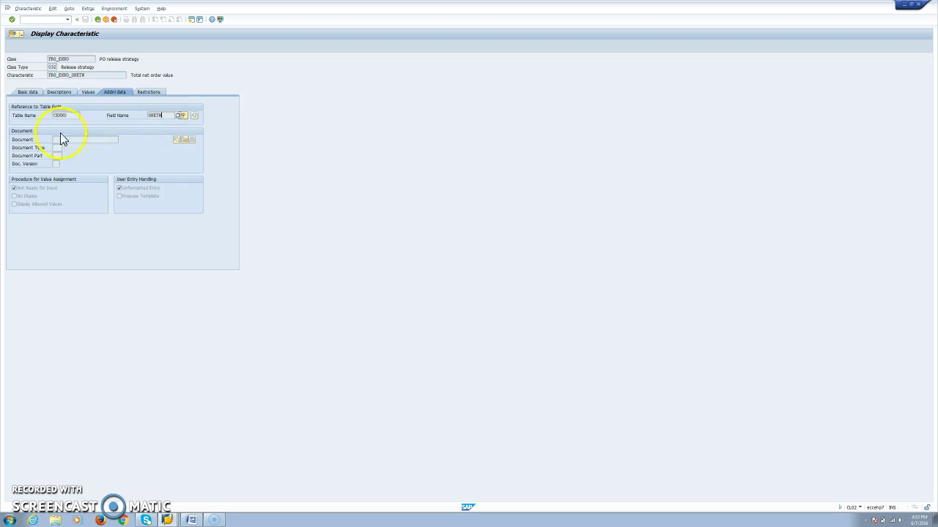
pyautogui.click(73, 115)
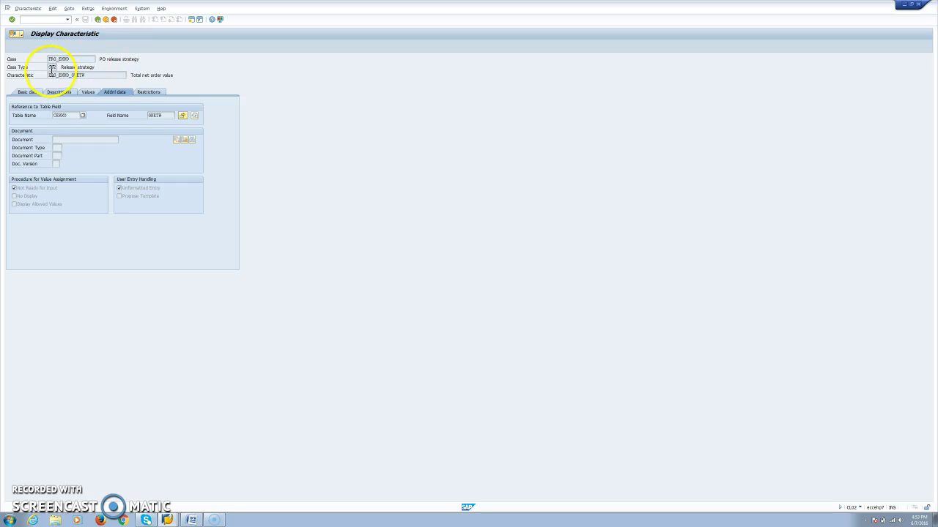
pyautogui.moveTo(51, 67); pyautogui.dragTo(100, 63)
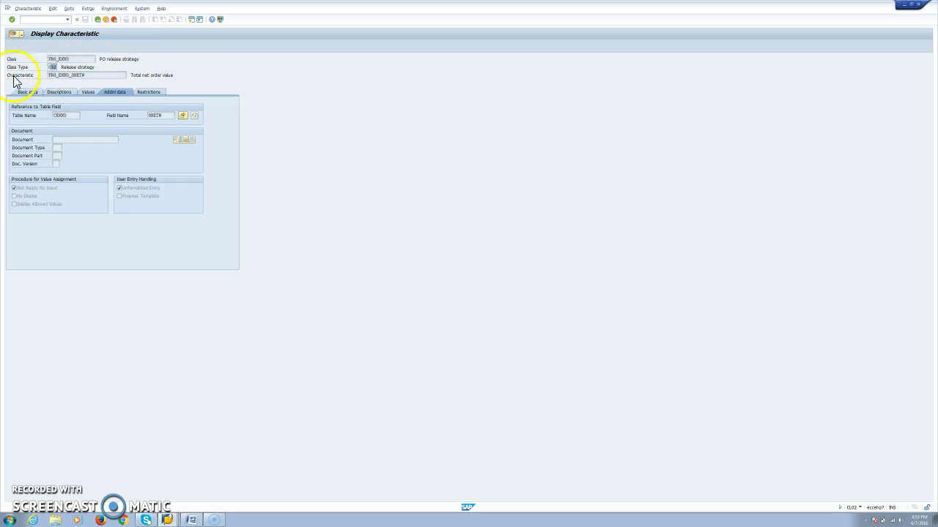
pyautogui.click(98, 20)
pyautogui.click(99, 21)
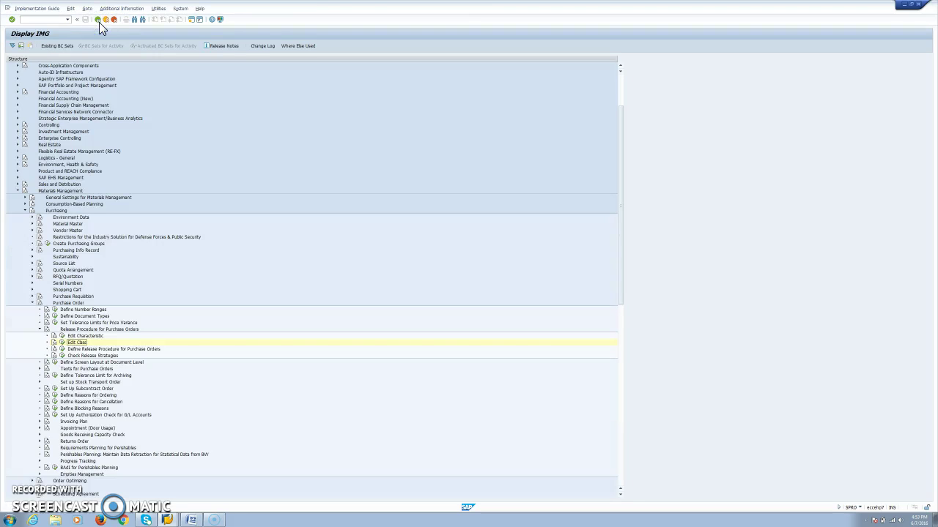
# Step: Run Define Release Procedure for Purchase Orders and open its Release Groups activity
pyautogui.click(62, 349)
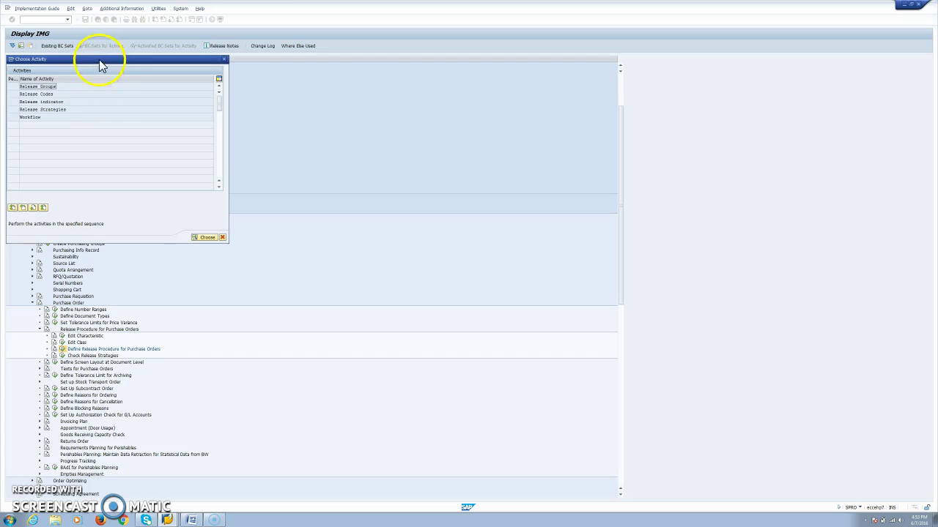
pyautogui.moveTo(99, 61); pyautogui.dragTo(242, 68)
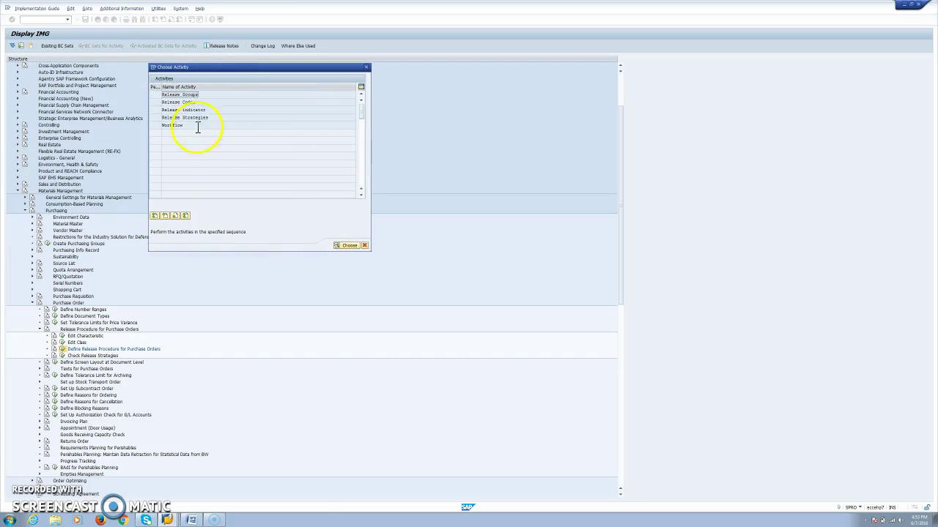
pyautogui.doubleClick(209, 96)
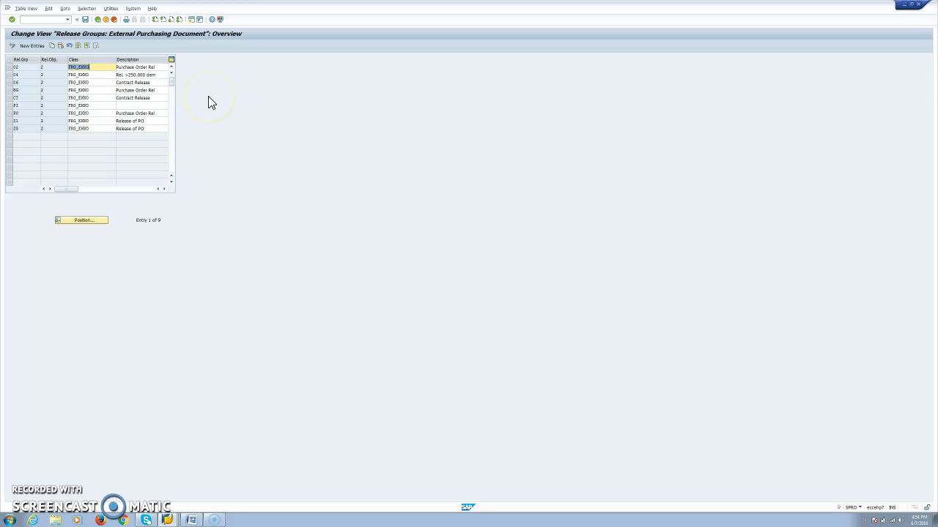
# Step: Inspect the release object and class of release group BG, and return to the activity list
pyautogui.click(10, 90)
pyautogui.click(26, 91)
pyautogui.click(23, 91)
pyautogui.click(56, 93)
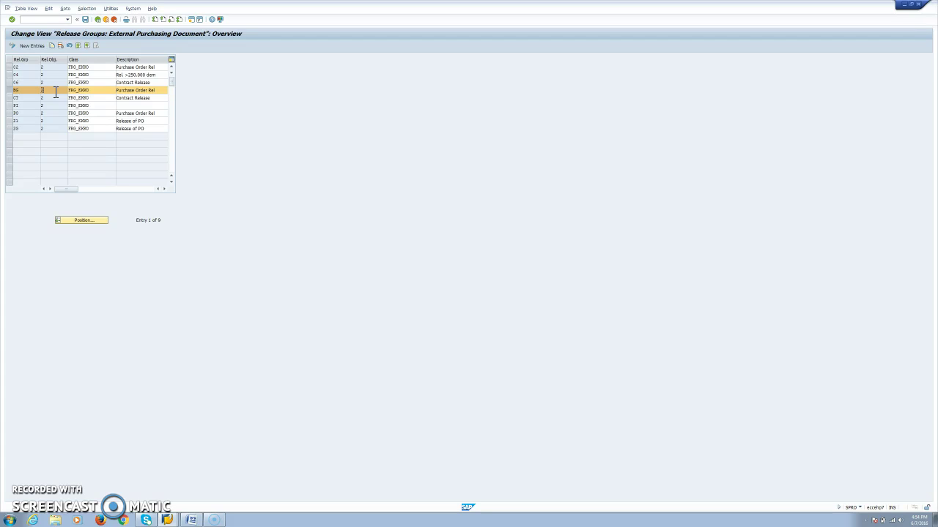
pyautogui.moveTo(35, 92); pyautogui.dragTo(67, 93)
pyautogui.click(97, 19)
# Step: Open the Release Codes activity, inspect codes 01 and 02 of group BG, and return to the activity list
pyautogui.doubleClick(57, 95)
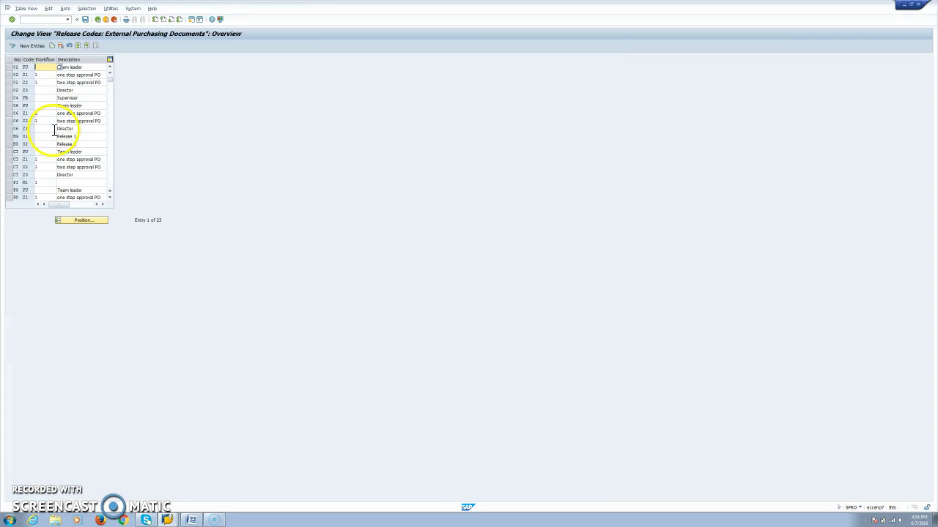
pyautogui.click(16, 135)
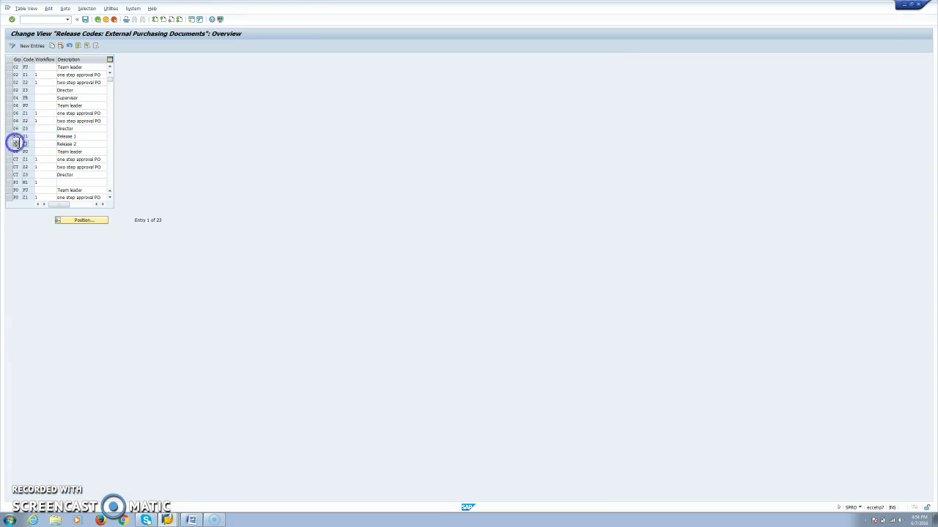
pyautogui.click(29, 136)
pyautogui.click(30, 143)
pyautogui.click(79, 136)
pyautogui.click(47, 150)
pyautogui.click(32, 137)
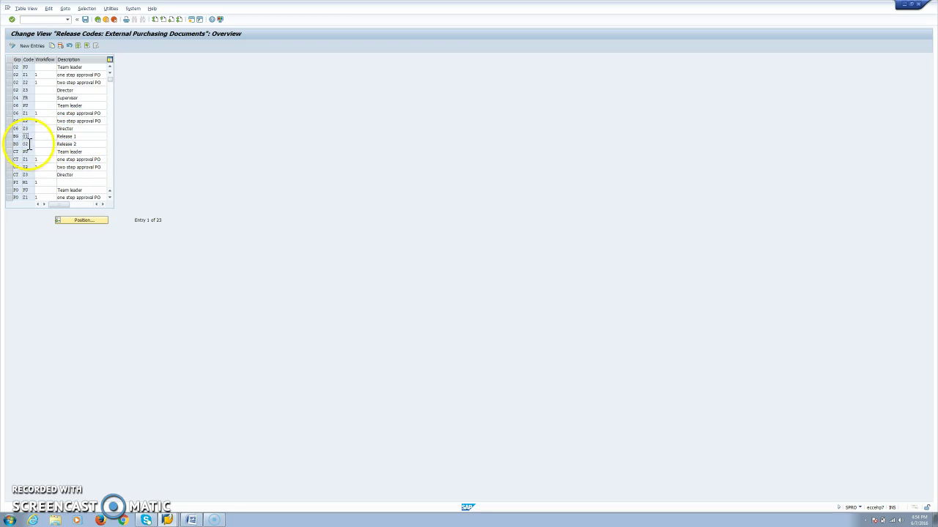
pyautogui.click(97, 20)
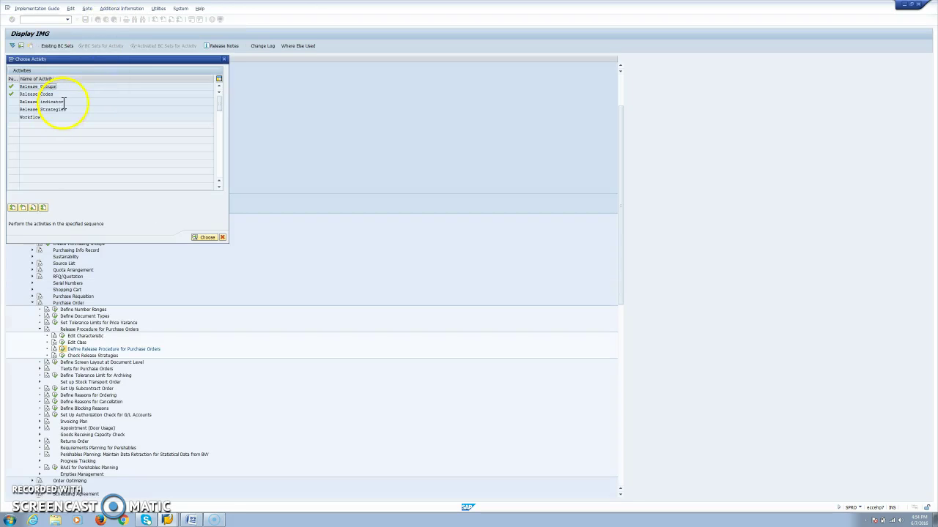
# Step: Open the Release Indicator activity and examine the changeability options available for release indicator A
pyautogui.doubleClick(63, 103)
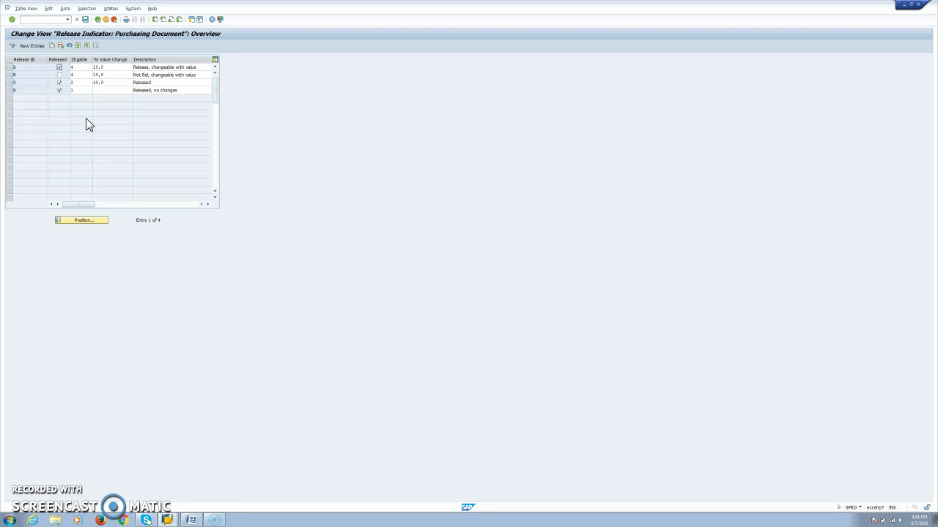
pyautogui.click(24, 64)
pyautogui.click(80, 67)
pyautogui.click(95, 68)
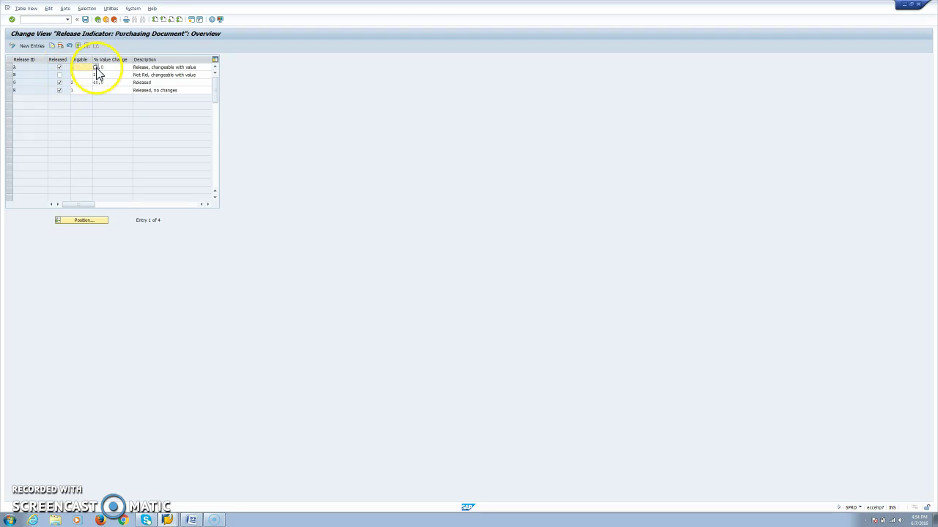
pyautogui.moveTo(145, 68); pyautogui.dragTo(379, 67)
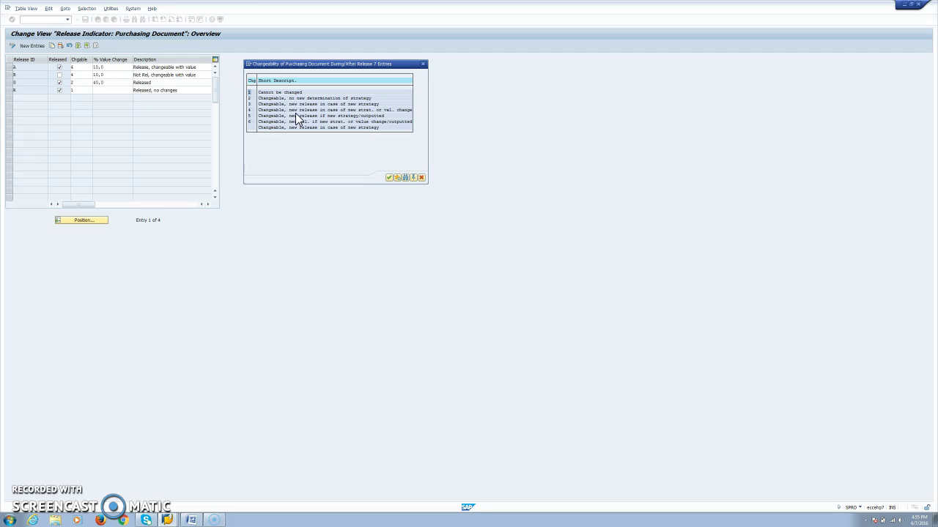
pyautogui.click(422, 65)
# Step: Inspect the percentage value change of release indicator B, and return to the activity list
pyautogui.click(110, 75)
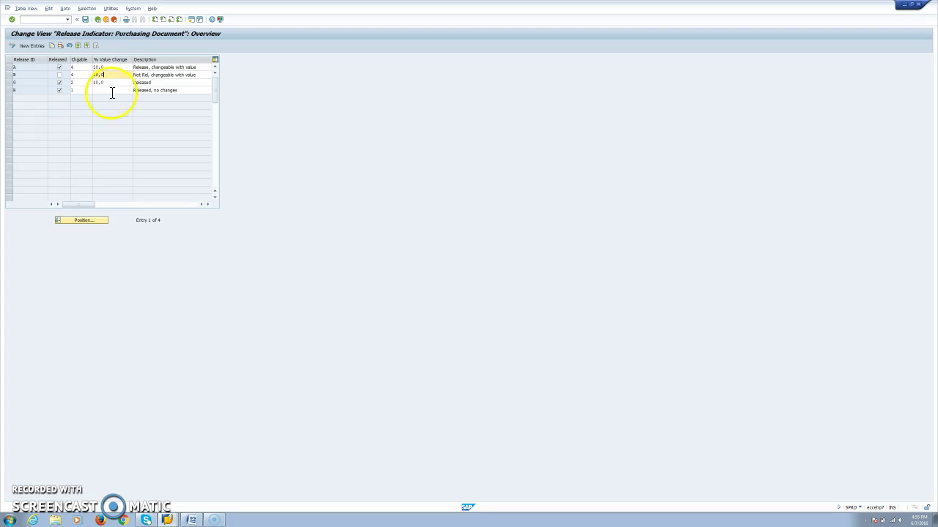
pyautogui.click(115, 75)
pyautogui.click(106, 76)
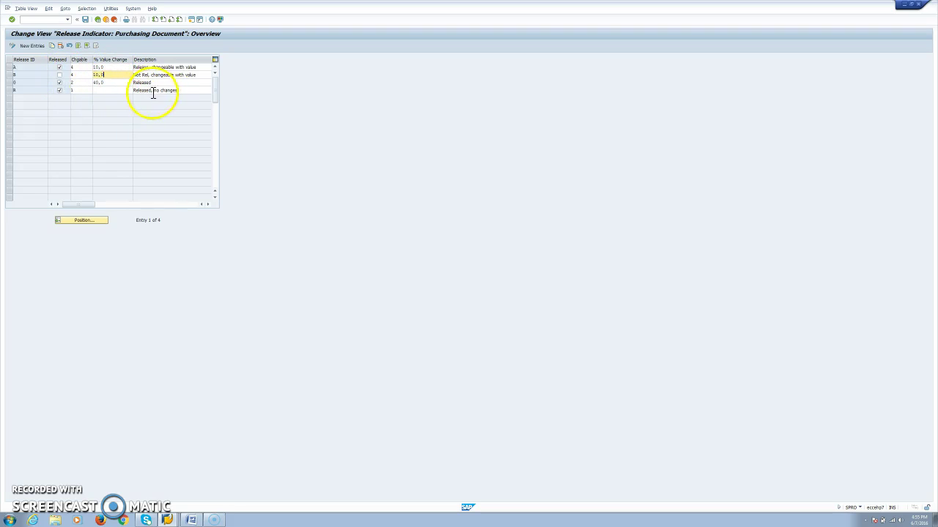
pyautogui.click(98, 20)
# Step: Open the Release Strategies activity and inspect the two group BG strategies, Release =<10000 and Release >10000
pyautogui.click(71, 111)
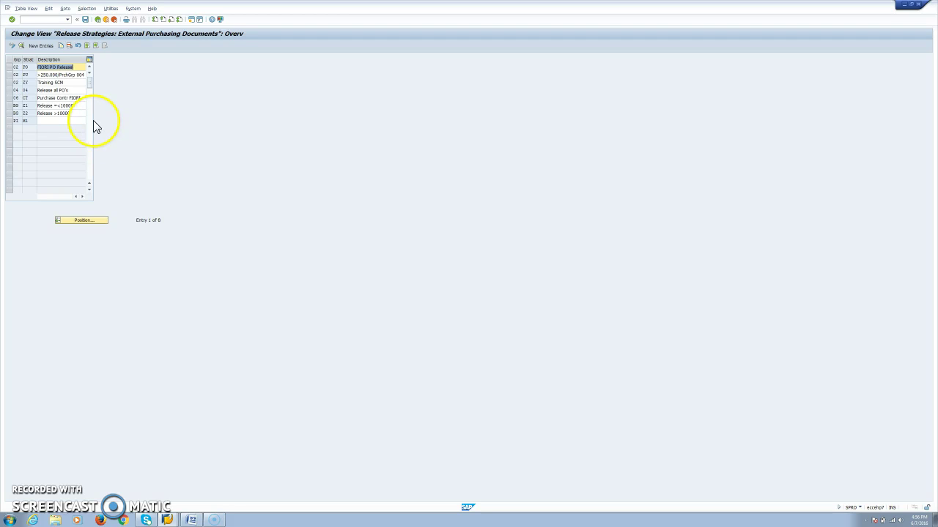
pyautogui.click(31, 108)
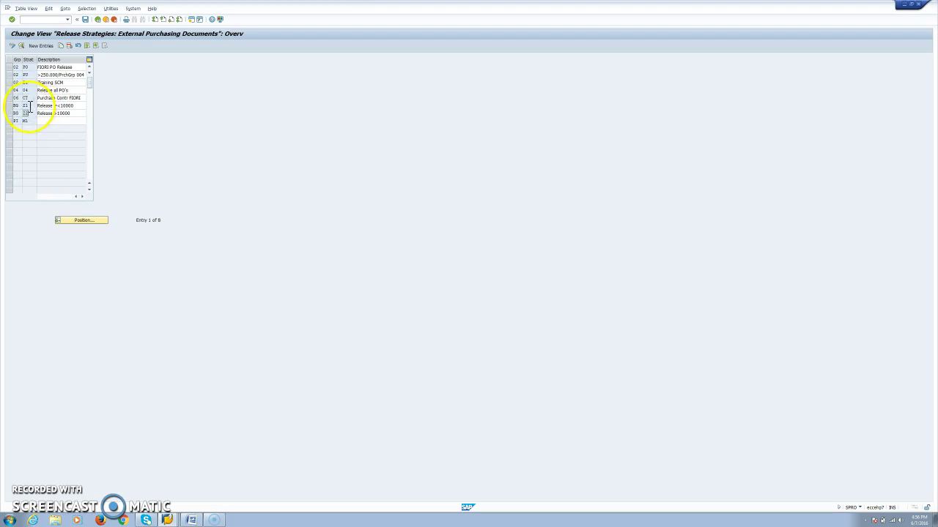
pyautogui.click(31, 115)
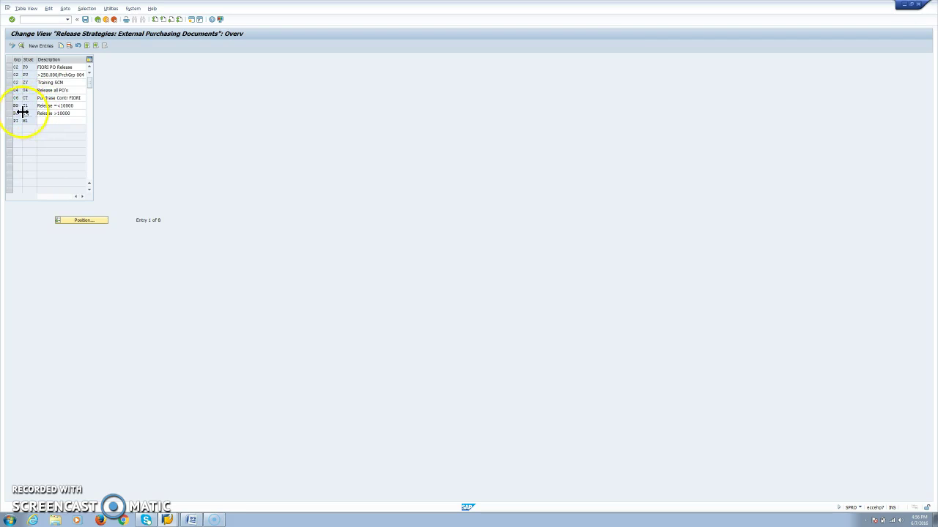
pyautogui.click(23, 107)
pyautogui.click(78, 107)
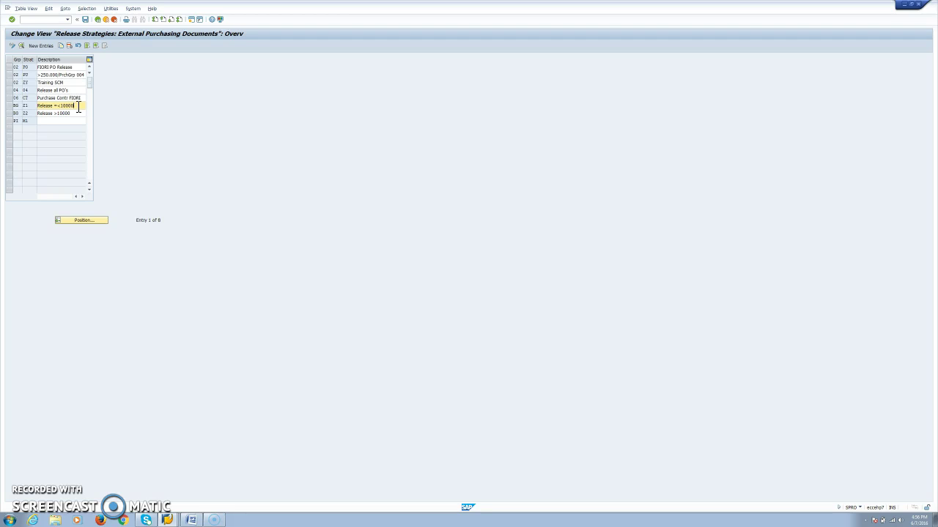
# Step: Open the details of group BG strategy Release =<10000 and inspect its release prerequisites
pyautogui.click(78, 113)
pyautogui.doubleClick(46, 105)
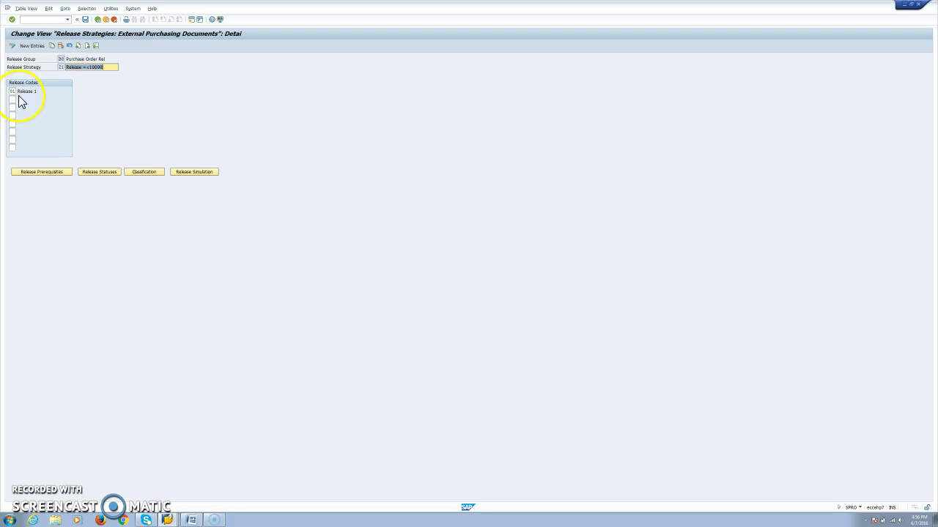
pyautogui.click(50, 176)
pyautogui.moveTo(57, 77); pyautogui.dragTo(219, 67)
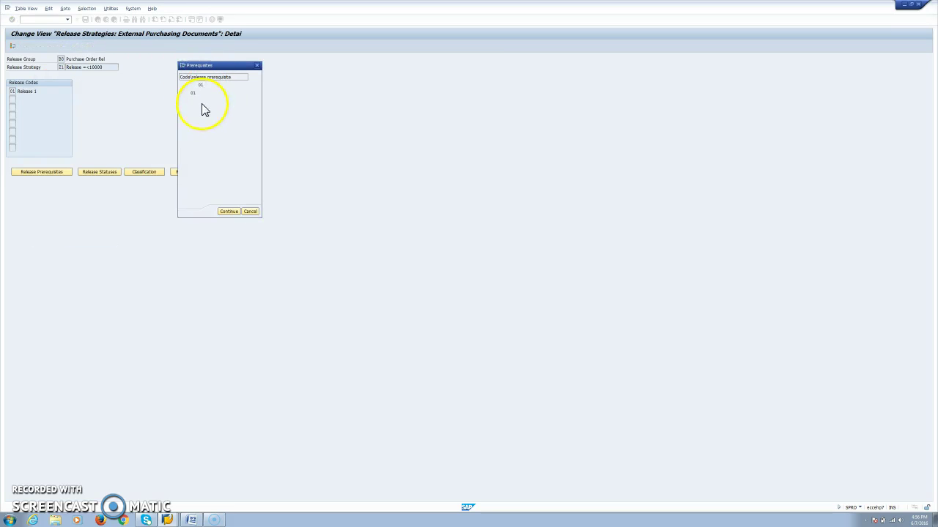
pyautogui.click(228, 212)
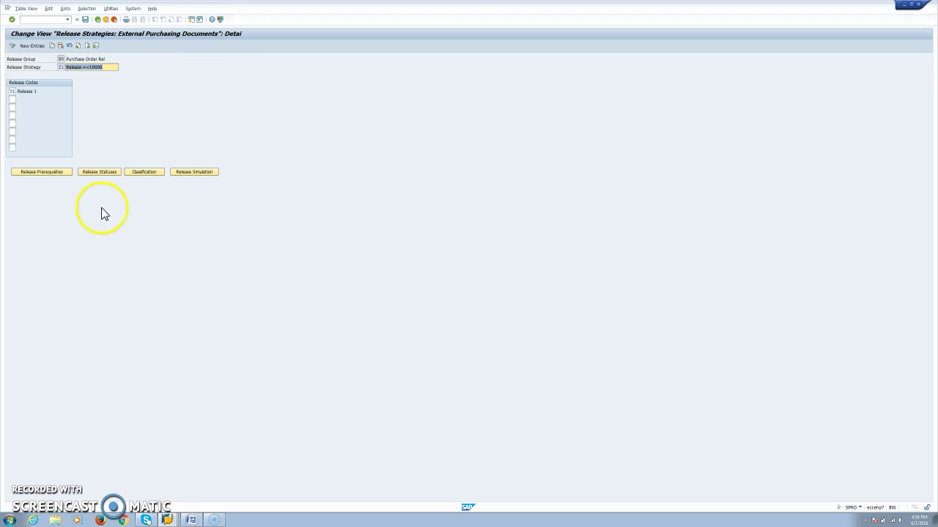
# Step: Examine the release statuses of strategy Release =<10000, checking the release indicator assigned before and after code 01 releases
pyautogui.click(103, 173)
pyautogui.moveTo(121, 66); pyautogui.dragTo(145, 89)
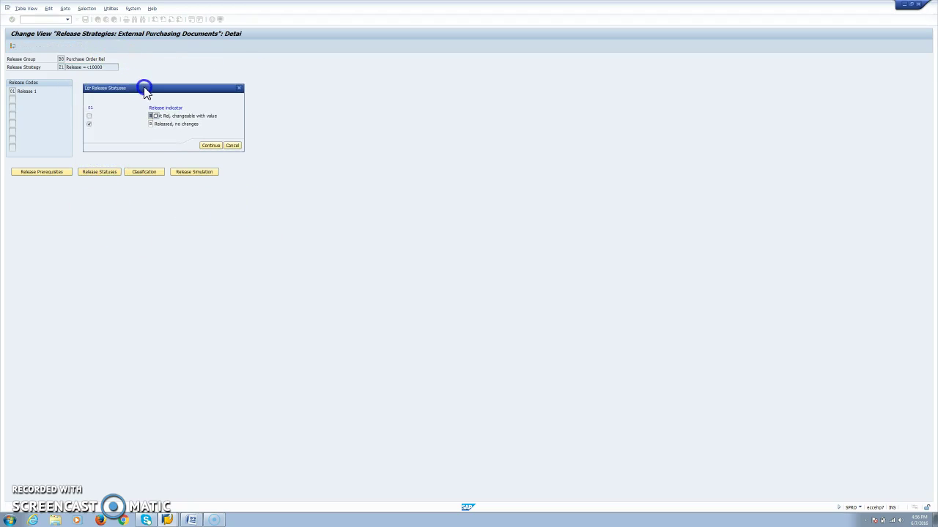
pyautogui.click(89, 123)
pyautogui.click(152, 116)
pyautogui.click(152, 116)
pyautogui.click(214, 147)
# Step: Examine the classification of strategy Release =<10000: document type, purchasing organization, purchasing group, total net order value and document category; return to the strategy details
pyautogui.click(146, 171)
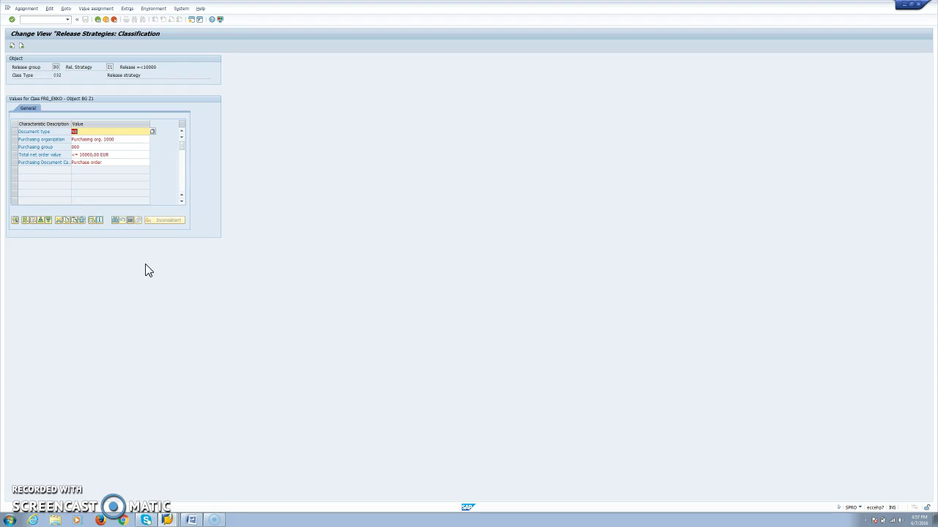
pyautogui.click(132, 134)
pyautogui.click(53, 132)
pyautogui.click(110, 130)
pyautogui.click(136, 142)
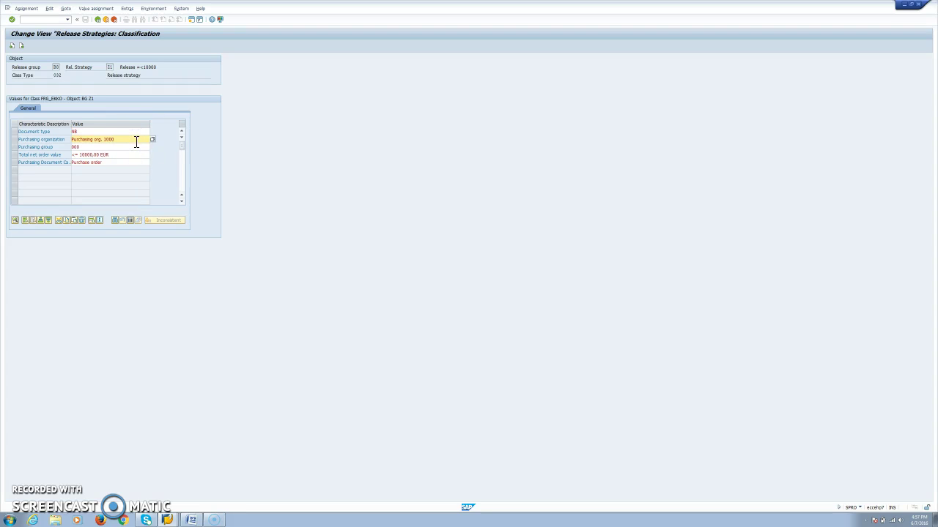
pyautogui.click(83, 146)
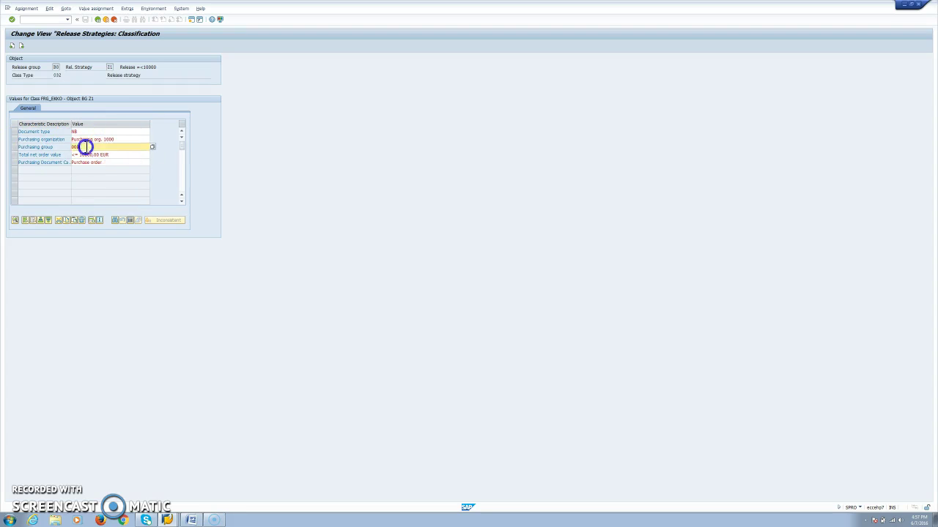
pyautogui.click(37, 156)
pyautogui.click(115, 155)
pyautogui.moveTo(75, 156); pyautogui.dragTo(131, 157)
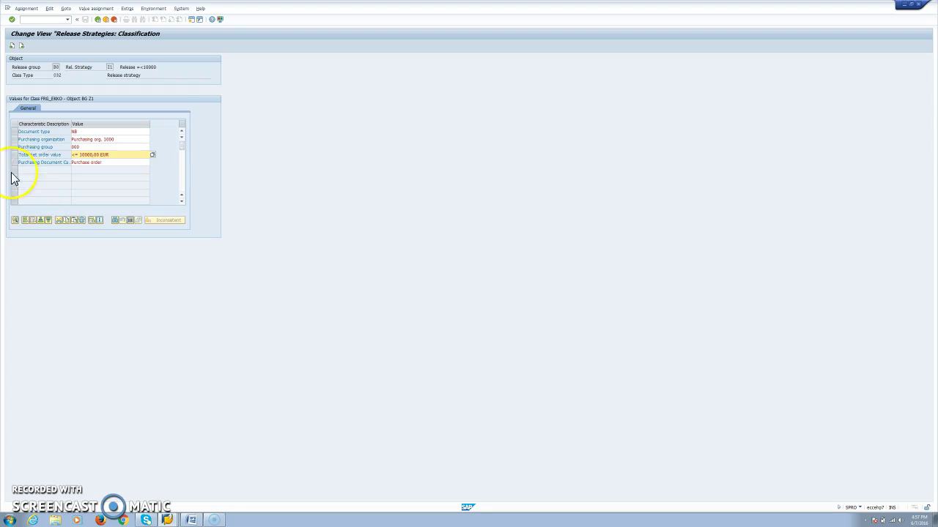
pyautogui.moveTo(39, 162); pyautogui.dragTo(117, 167)
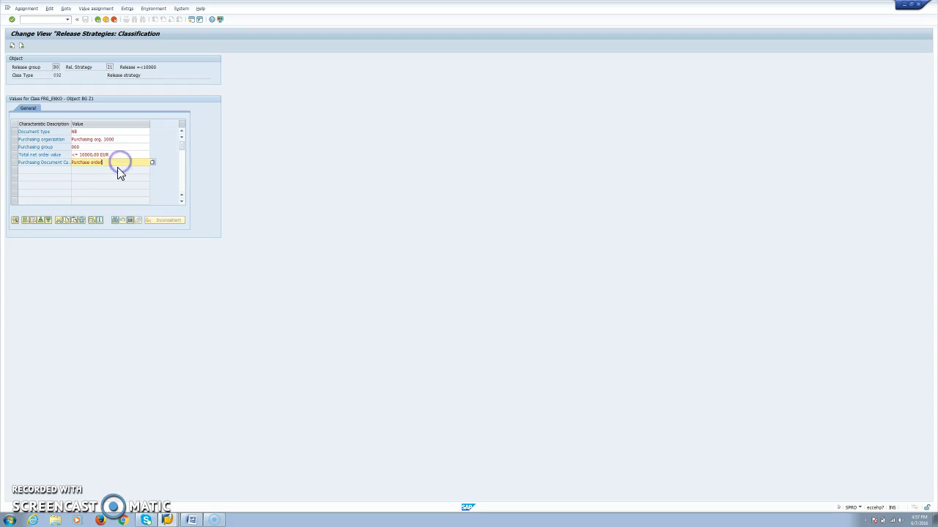
pyautogui.click(98, 19)
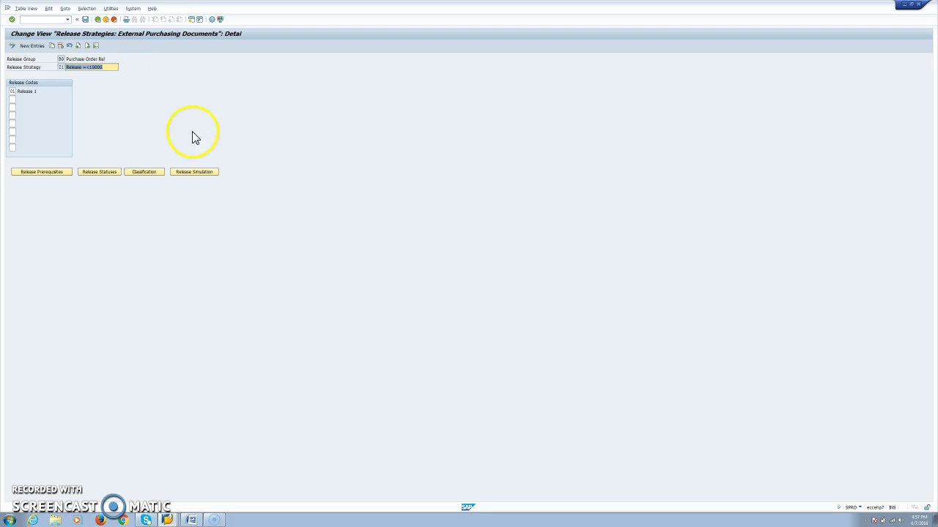
# Step: Simulate the release of strategy Release =<10000 with code 01, and return to the release strategies overview
pyautogui.click(196, 172)
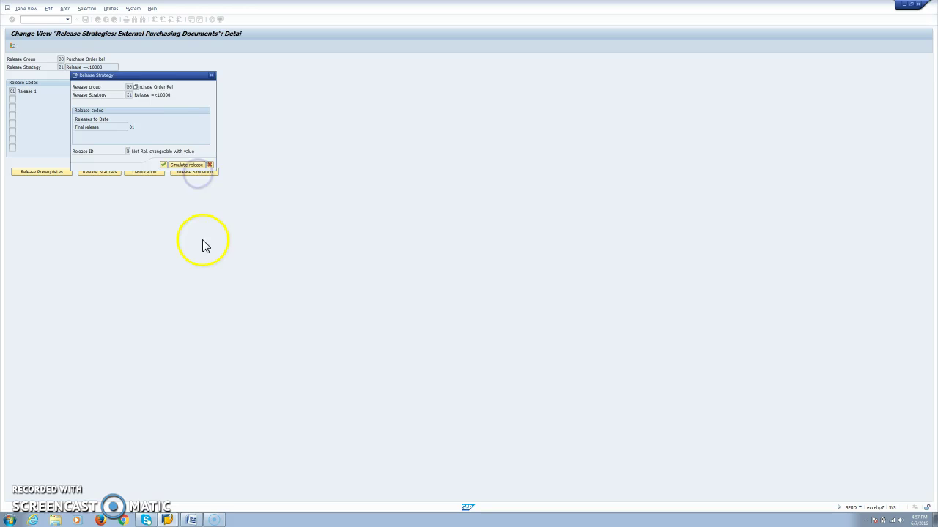
pyautogui.moveTo(206, 71); pyautogui.dragTo(230, 62)
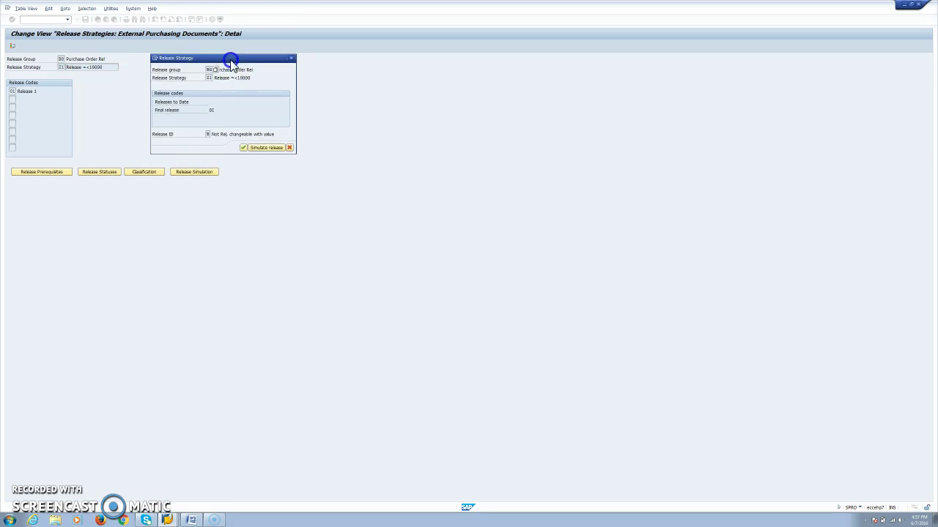
pyautogui.click(267, 148)
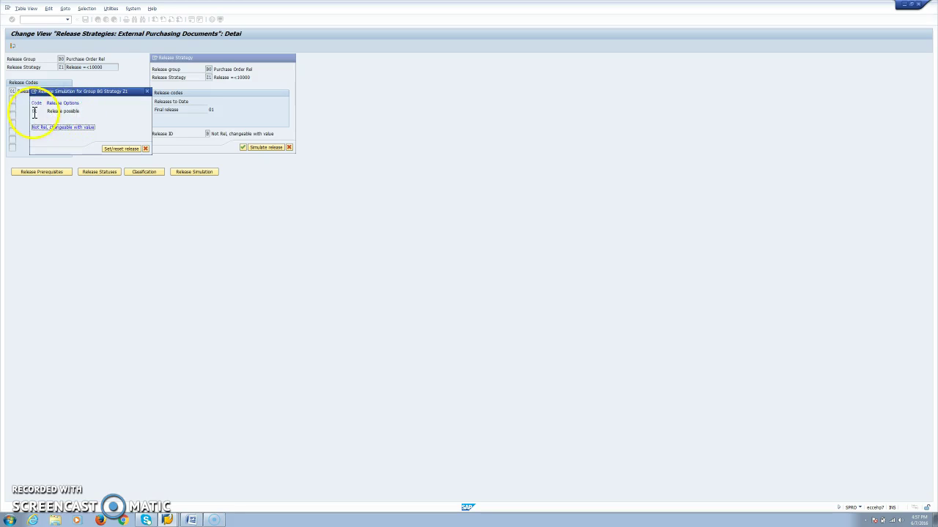
pyautogui.doubleClick(61, 111)
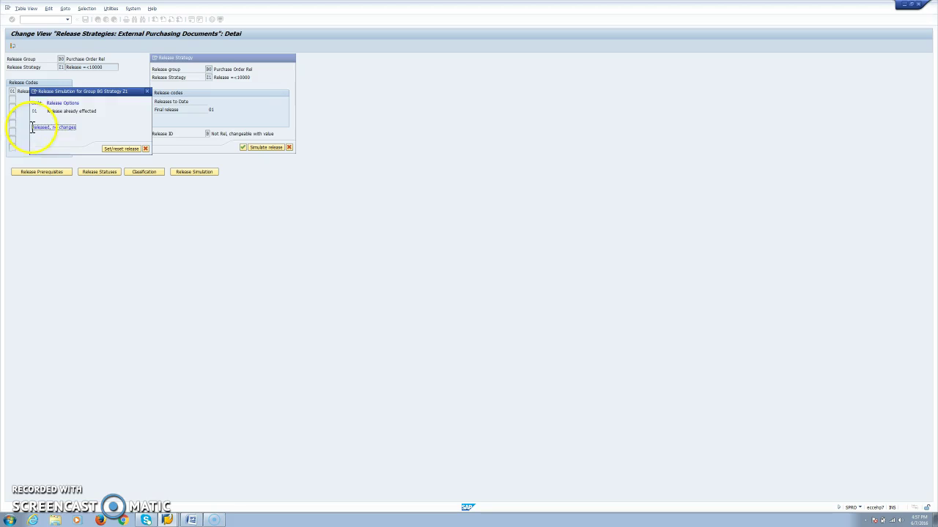
pyautogui.click(146, 149)
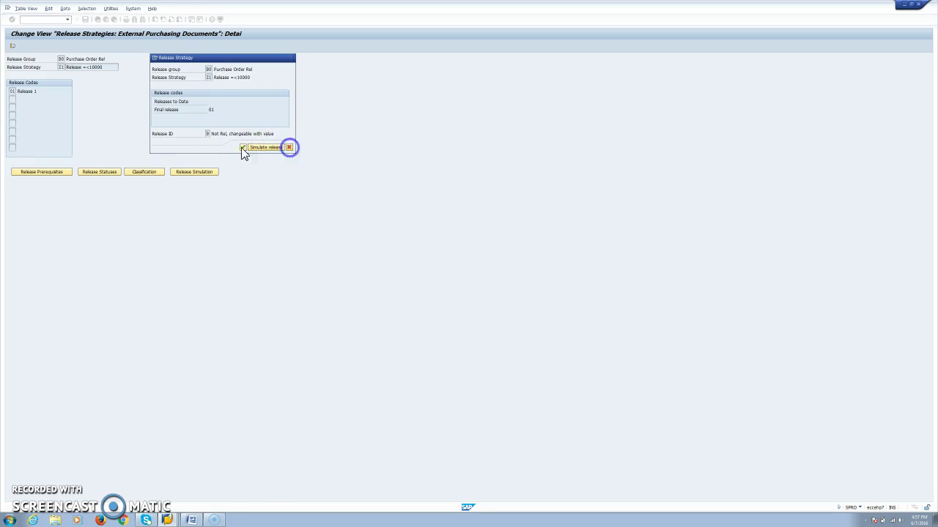
pyautogui.click(288, 147)
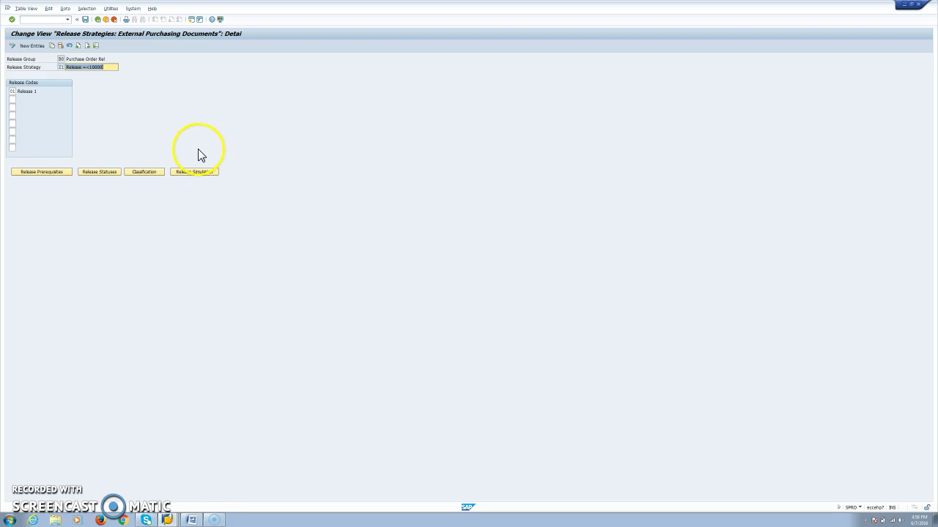
pyautogui.click(98, 20)
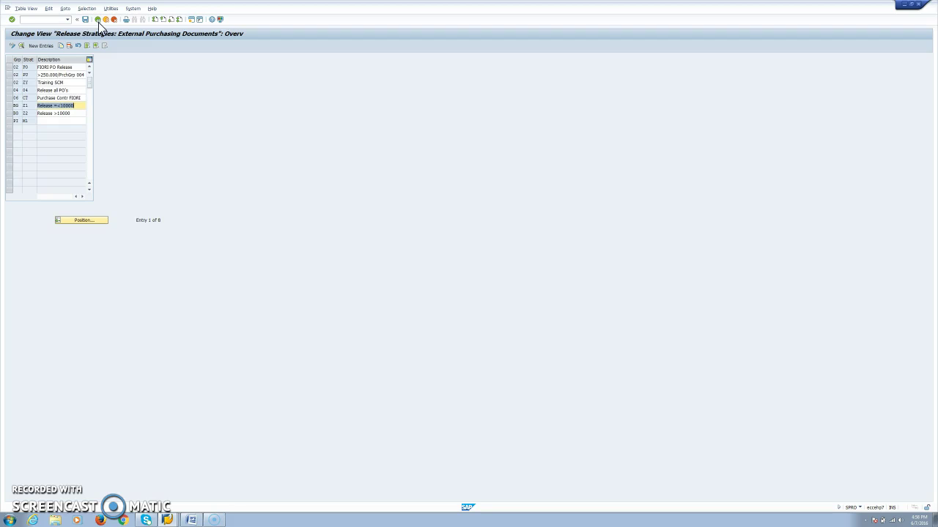
# Step: Open the details of group BG strategy Release >10000 and inspect the prerequisites between release codes 01 and 02
pyautogui.doubleClick(46, 115)
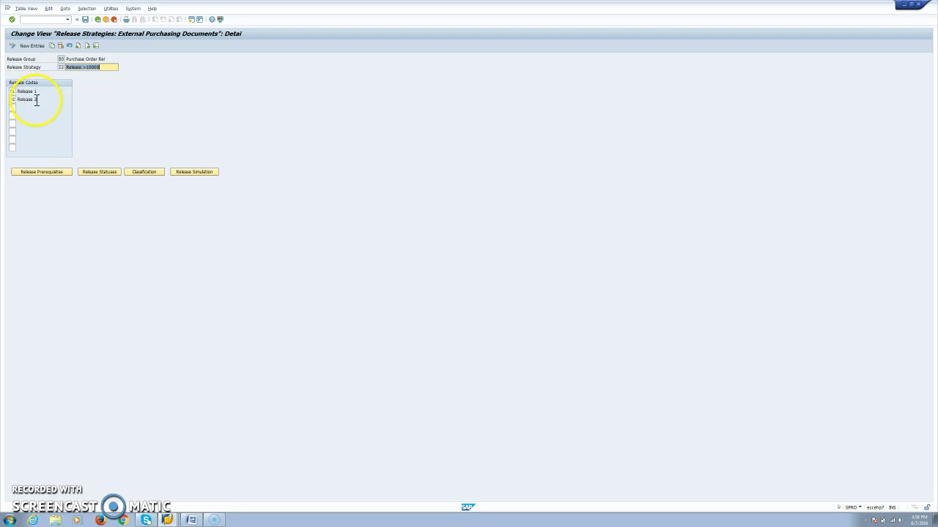
pyautogui.click(54, 172)
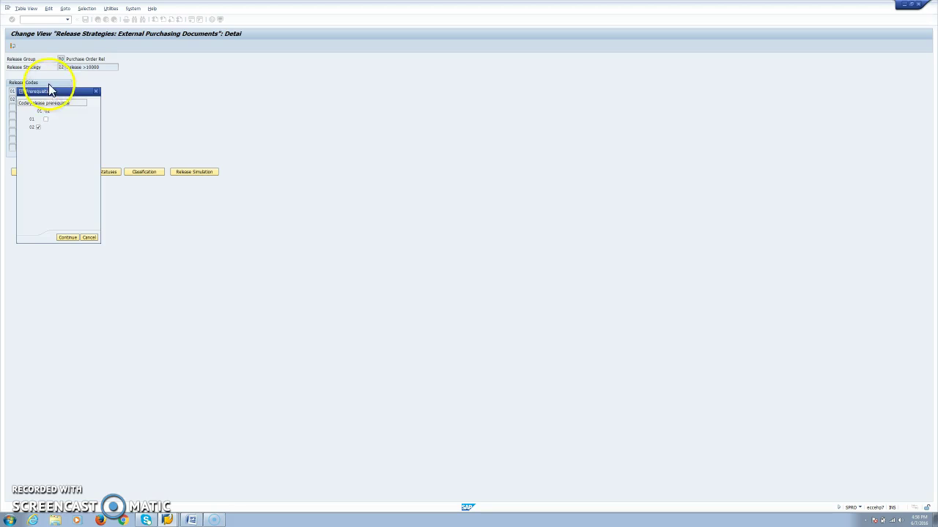
pyautogui.moveTo(75, 91); pyautogui.dragTo(228, 68)
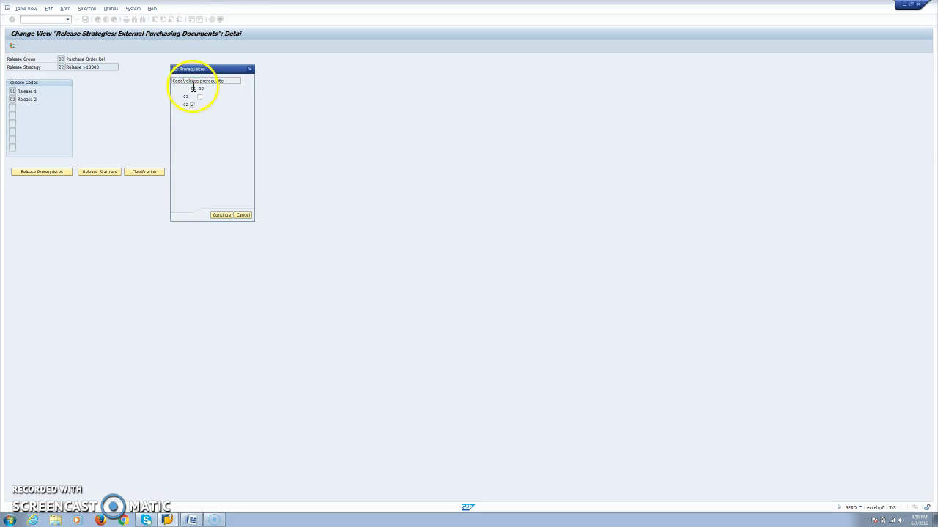
pyautogui.click(224, 215)
# Step: Examine the release statuses of strategy Release >10000, checking the indicator for each combination of codes 01 and 02
pyautogui.click(103, 179)
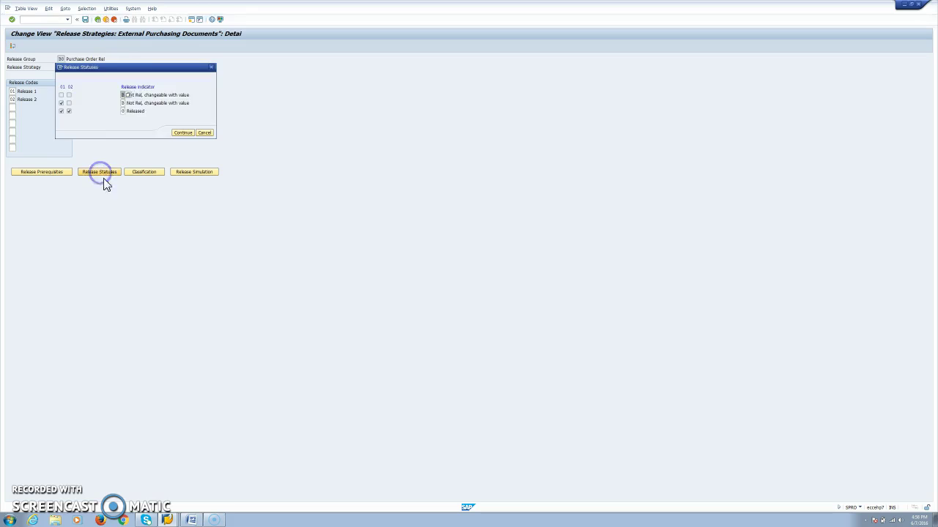
pyautogui.moveTo(122, 69); pyautogui.dragTo(147, 87)
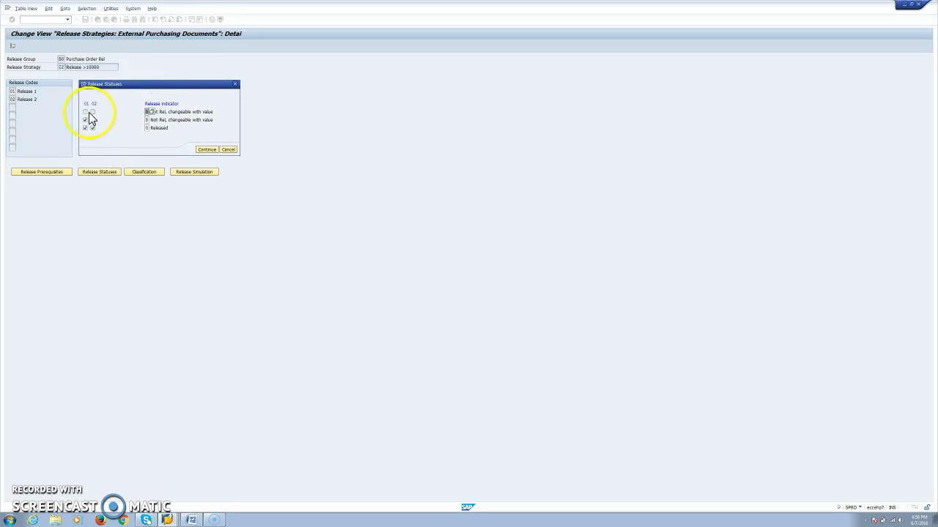
pyautogui.click(186, 111)
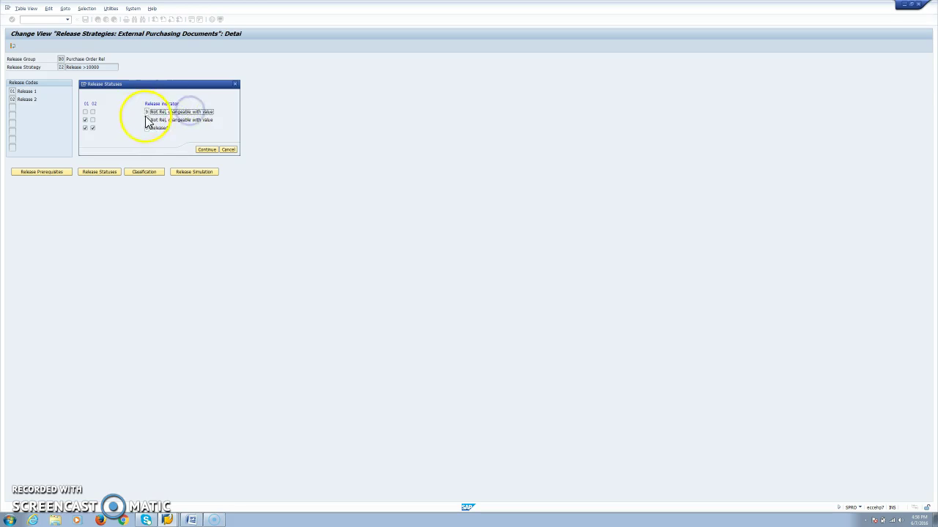
pyautogui.click(85, 128)
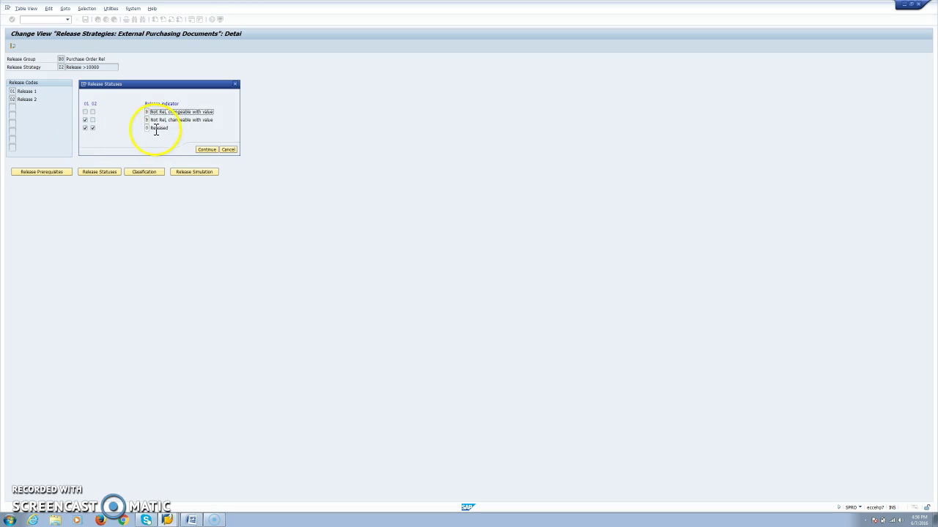
pyautogui.click(208, 149)
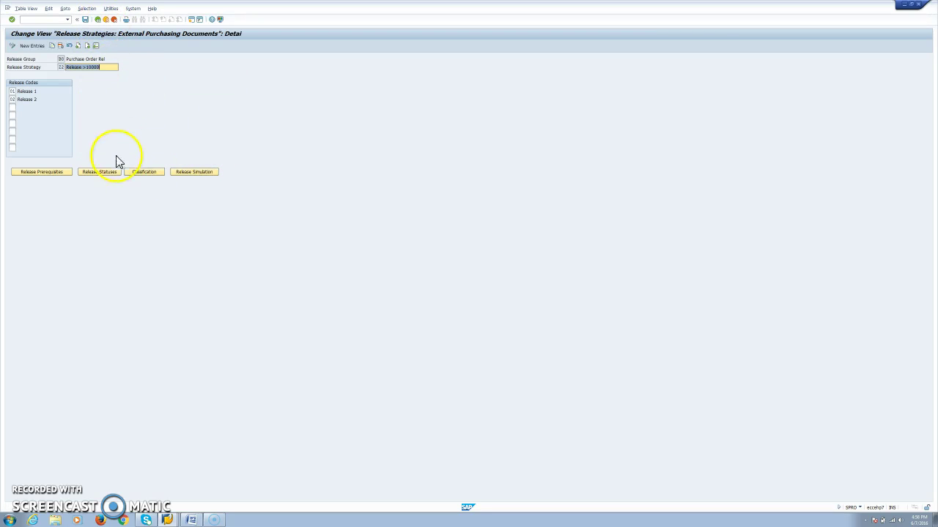
# Step: Inspect the total net order value in the classification of strategy Release >10000, and return to the strategy details
pyautogui.click(150, 176)
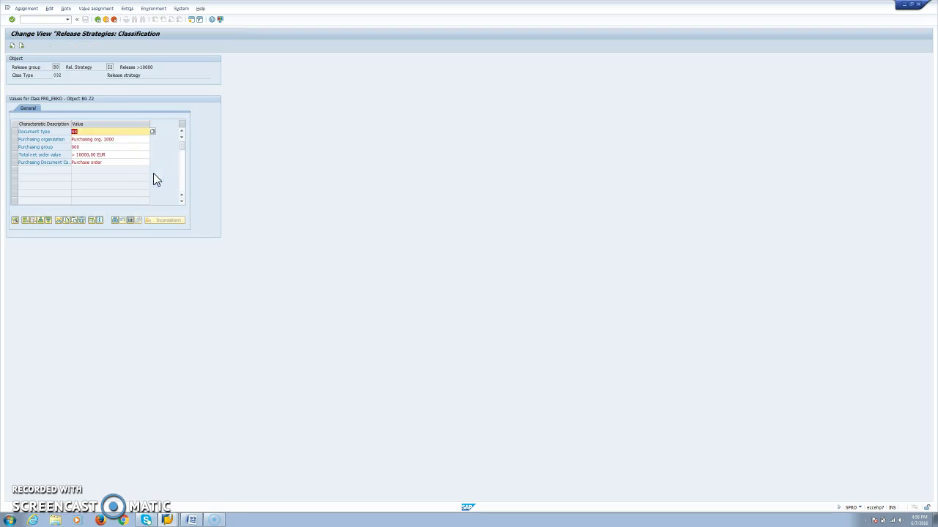
pyautogui.click(117, 154)
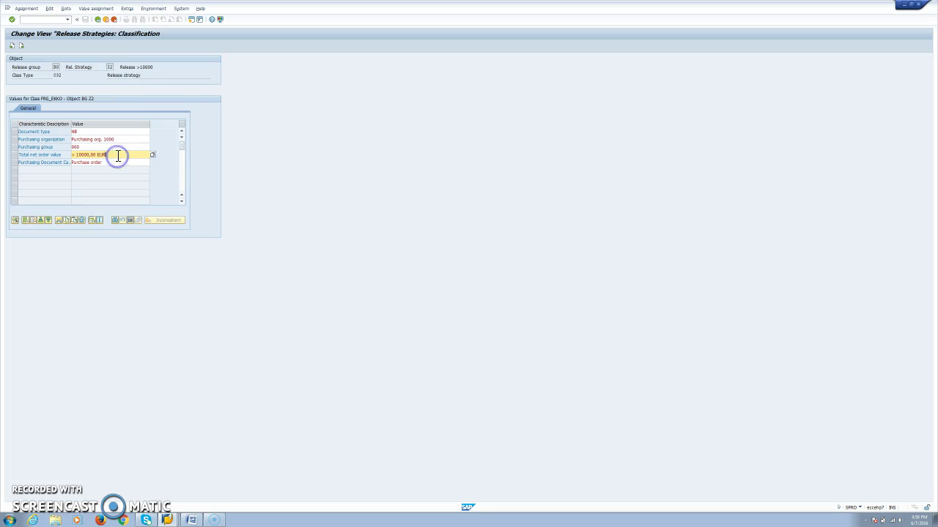
pyautogui.click(97, 19)
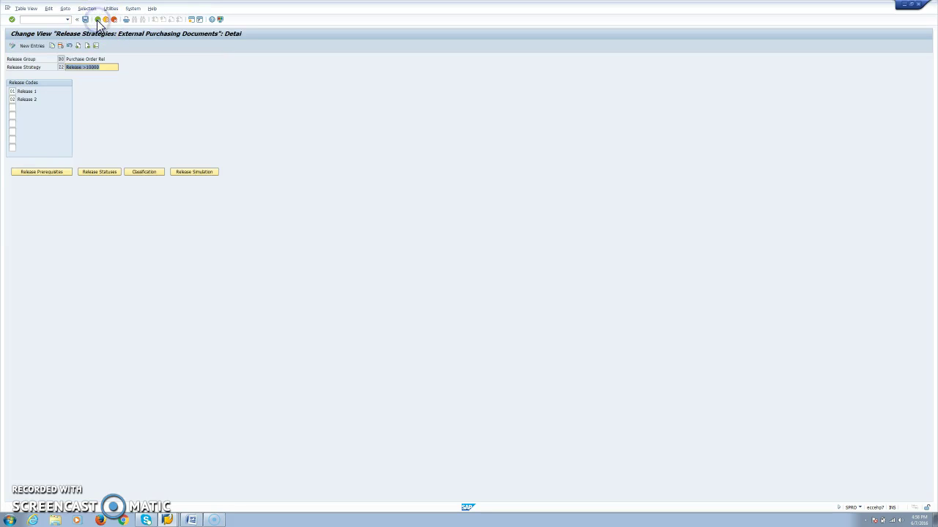
# Step: Simulate the release of strategy Release >10000 with code 01 followed by code 02, and return to the release strategies overview
pyautogui.click(209, 172)
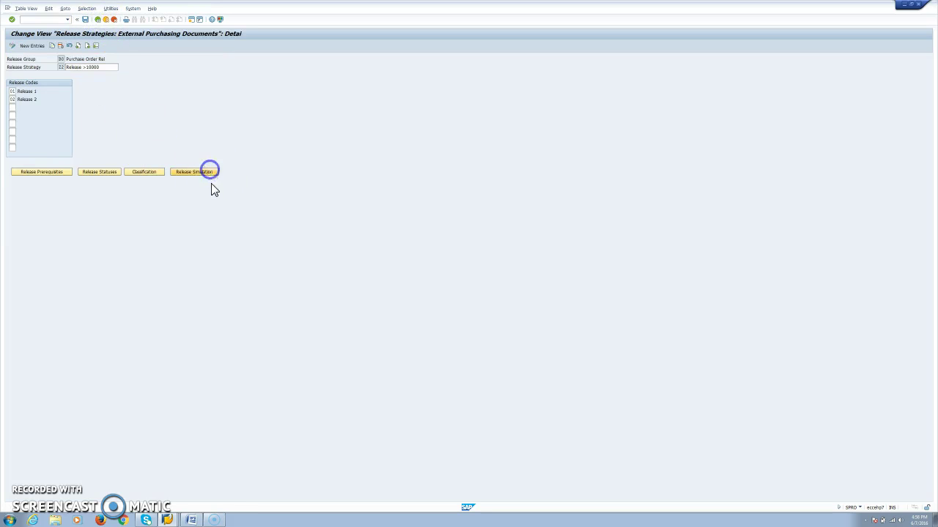
pyautogui.click(186, 164)
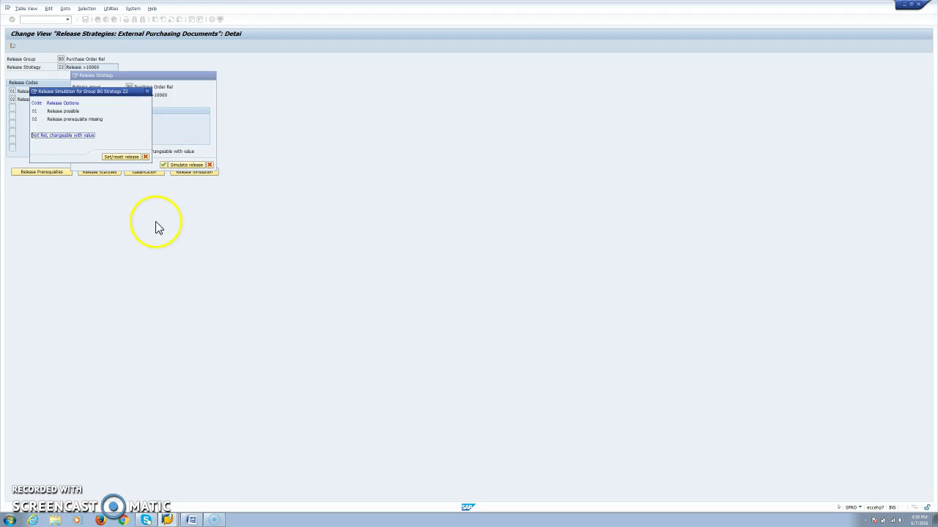
pyautogui.doubleClick(54, 112)
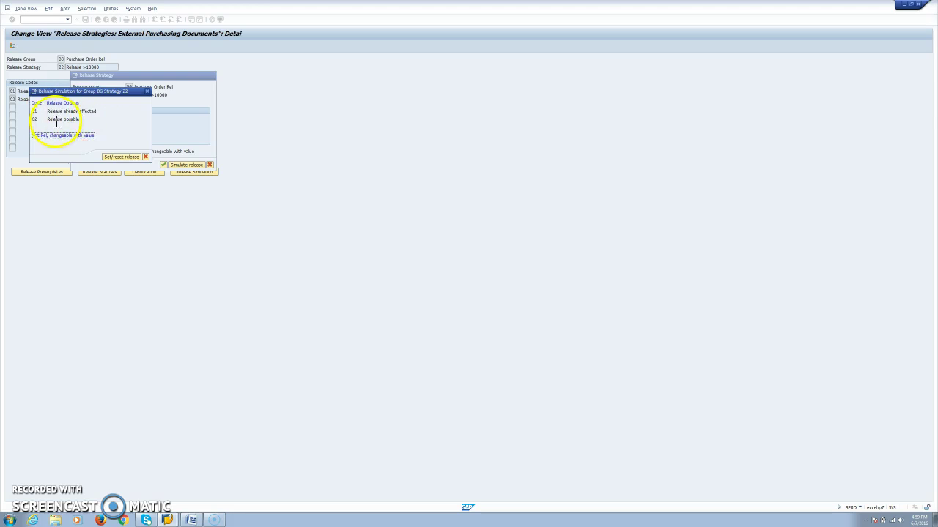
pyautogui.click(73, 120)
pyautogui.click(38, 135)
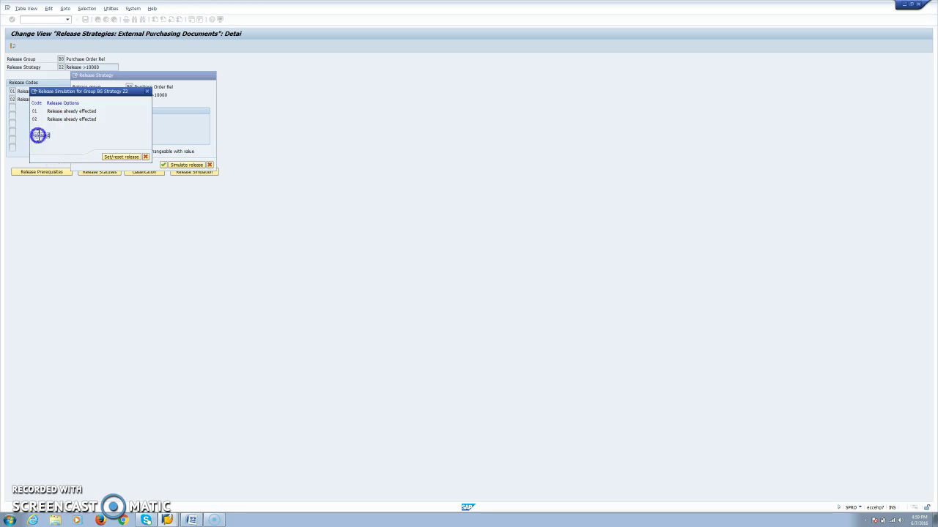
pyautogui.click(146, 157)
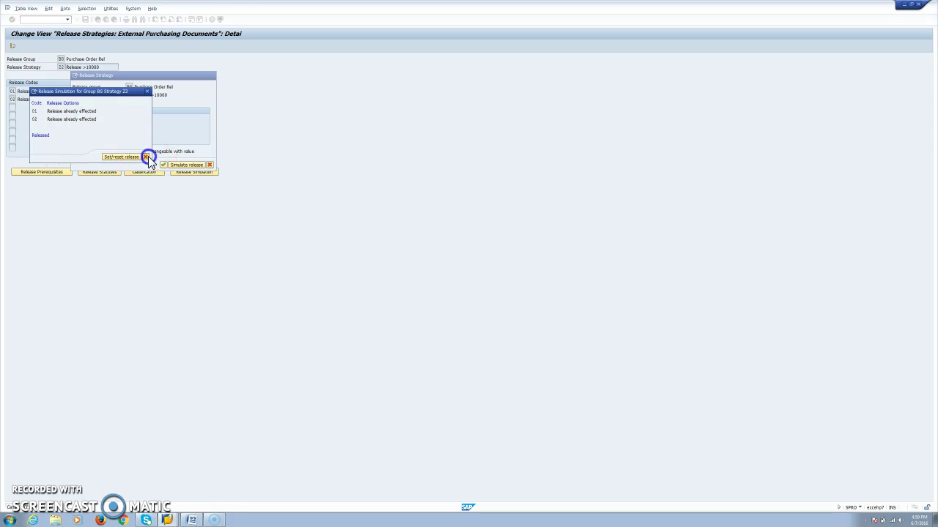
pyautogui.click(209, 166)
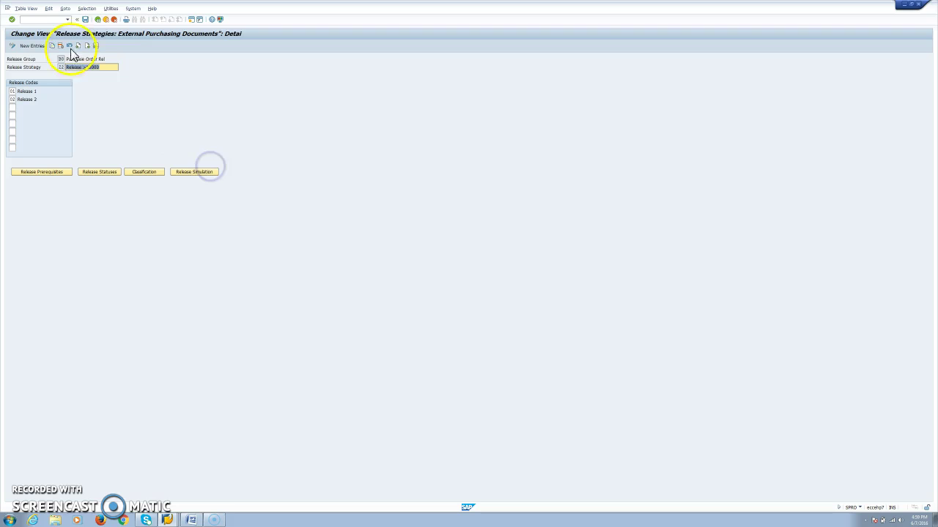
pyautogui.click(98, 20)
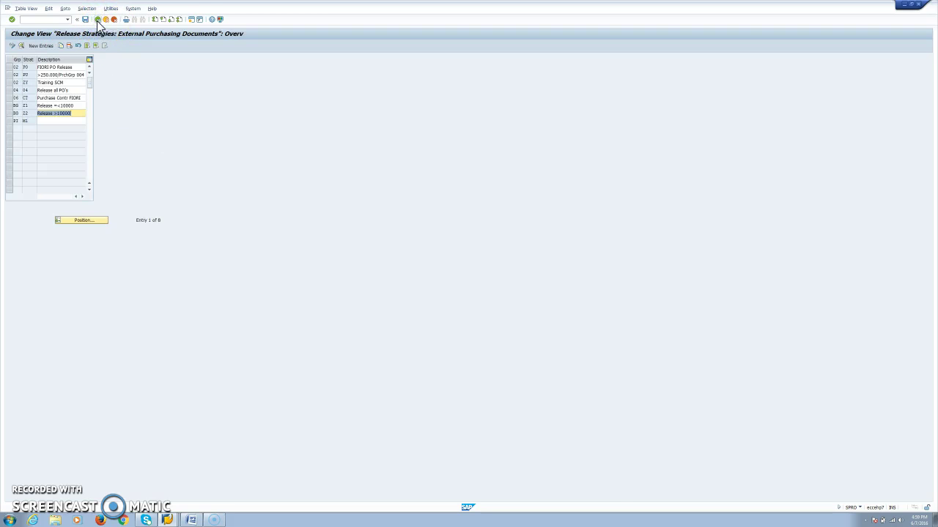
# Step: Leave the release procedure customizing, switch to the SAP Easy Access session and start ME21N to create a purchase order
pyautogui.click(98, 20)
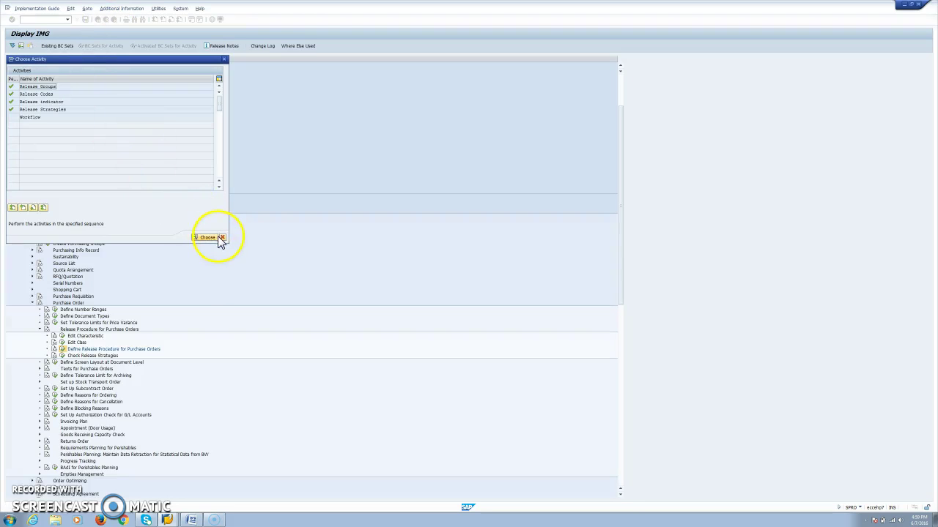
pyautogui.click(220, 239)
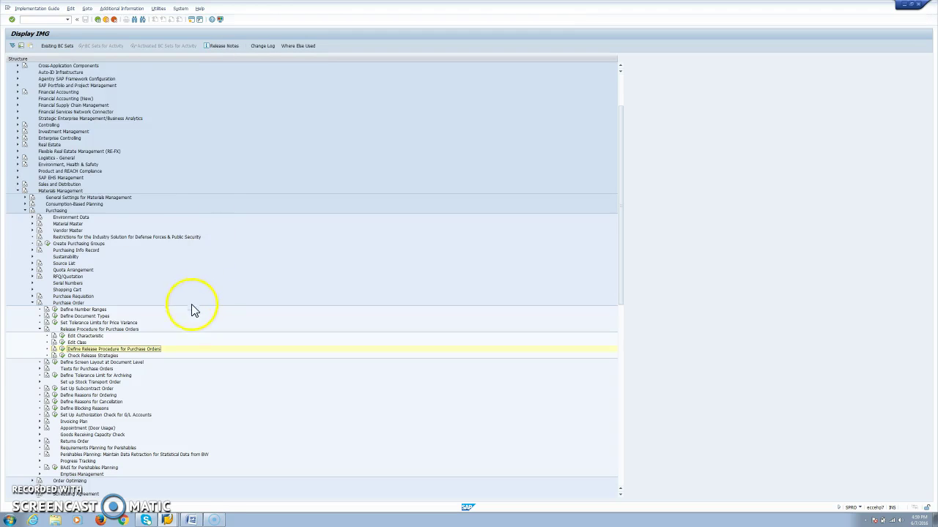
pyautogui.click(168, 520)
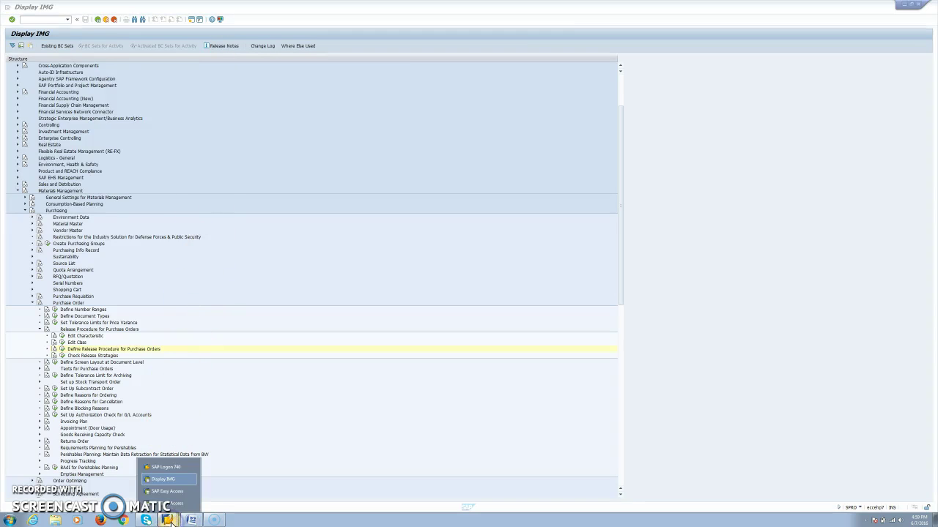
pyautogui.click(168, 491)
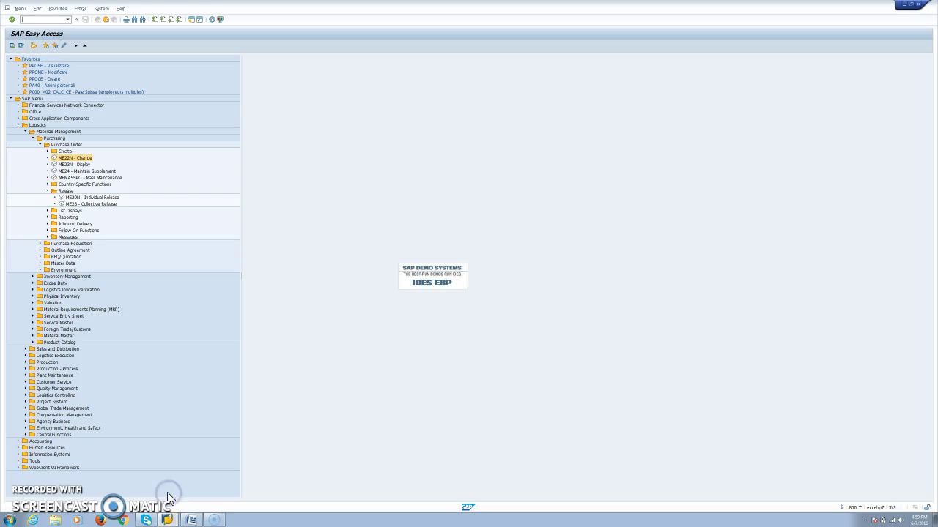
pyautogui.click(47, 151)
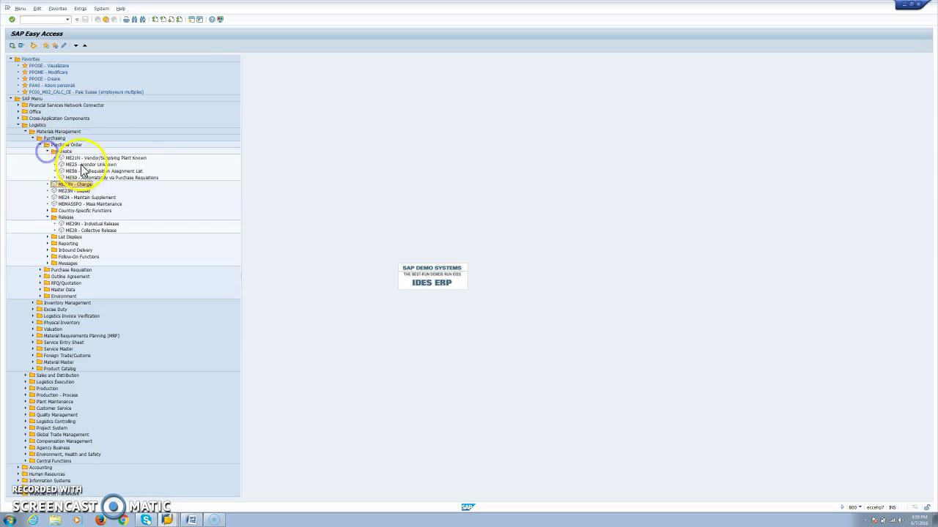
pyautogui.doubleClick(84, 158)
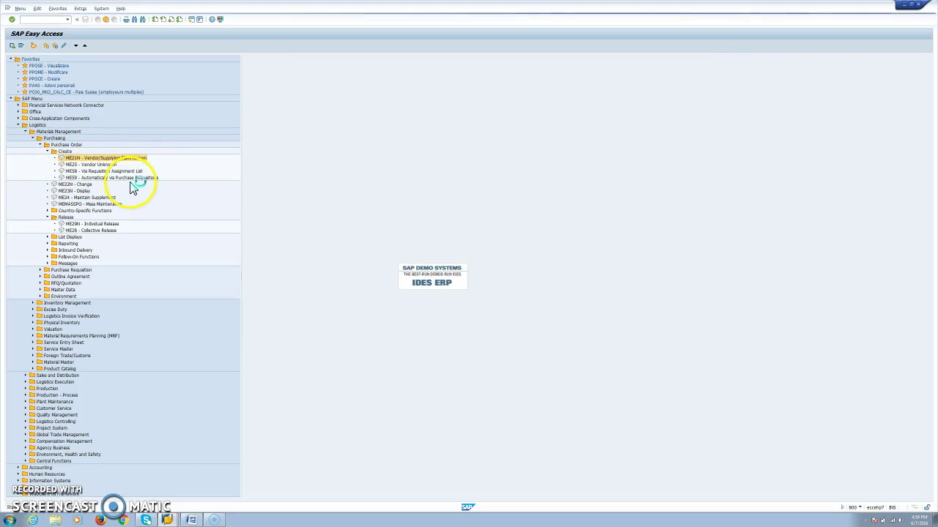
# Step: Fill in the standard purchase order header with vendor OneSteel Limited, purchasing organization 1000 and purchasing group 000
pyautogui.click(157, 59)
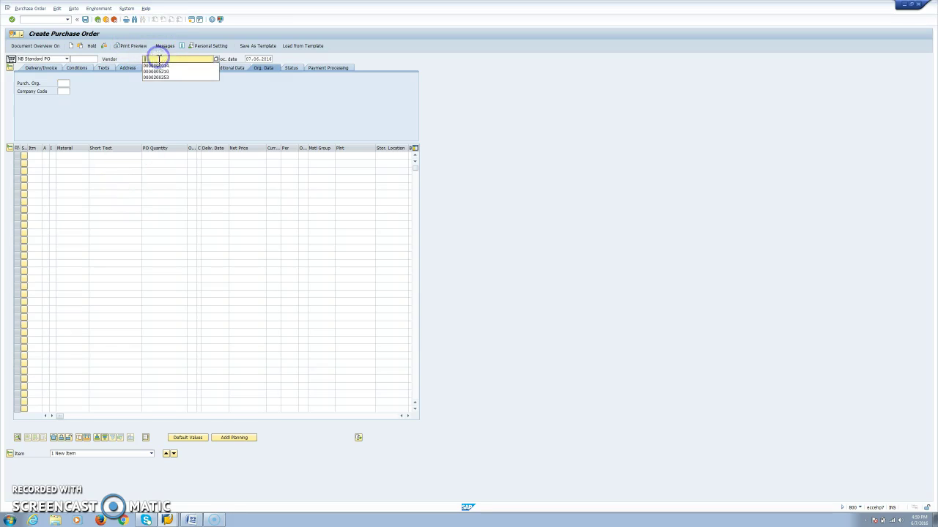
pyautogui.click(156, 67)
pyautogui.click(66, 83)
pyautogui.click(70, 89)
pyautogui.press('Return')
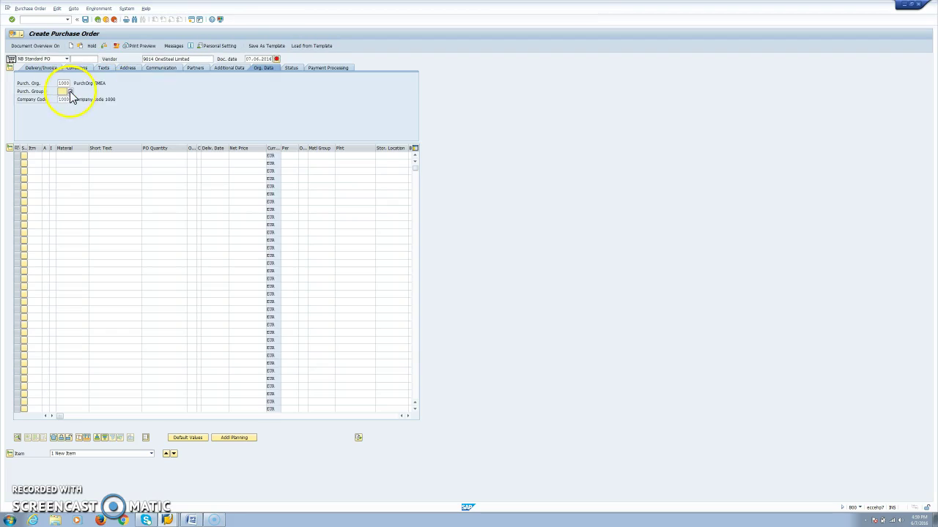
pyautogui.click(62, 98)
pyautogui.press('Return')
# Step: Add an item for material 72 with a PO quantity of 1.000, a net price of 1 EUR and plant Hamburg
pyautogui.click(77, 156)
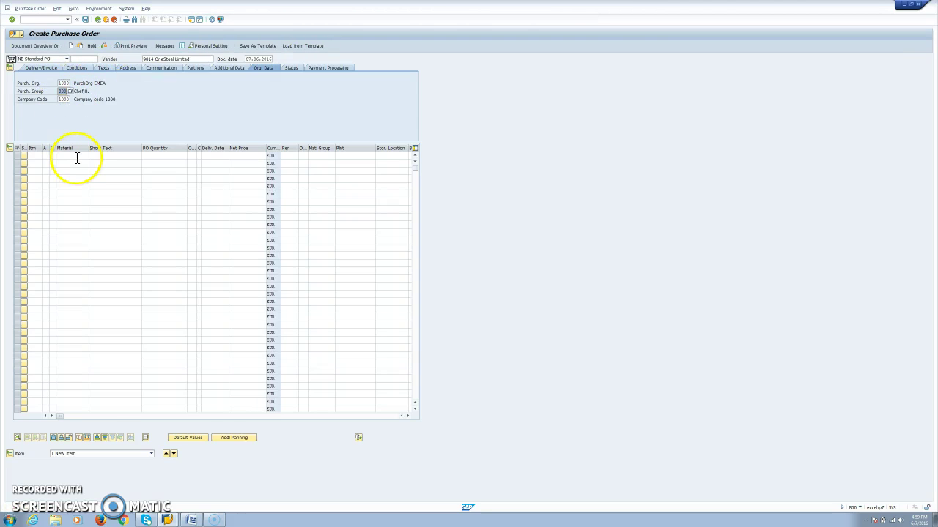
pyautogui.click(77, 163)
pyautogui.click(149, 154)
pyautogui.click(160, 162)
pyautogui.click(251, 156)
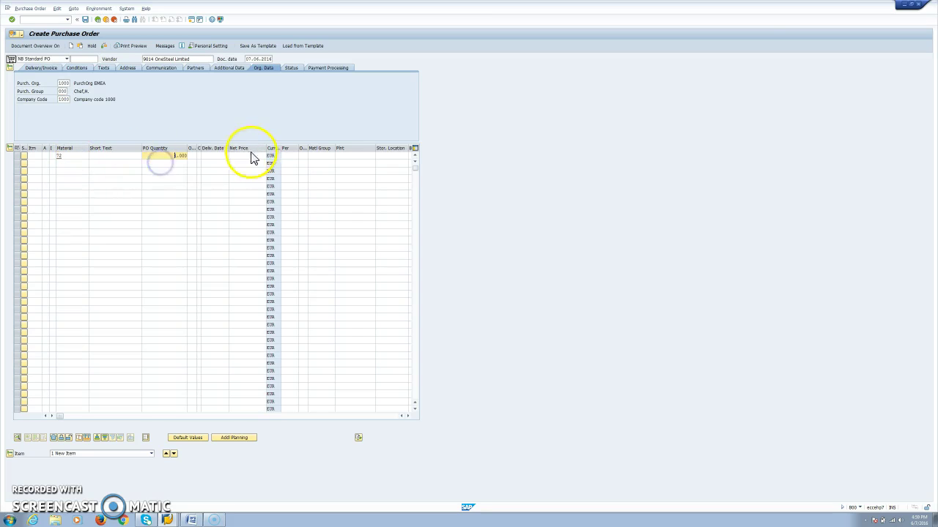
pyautogui.write('1')
pyautogui.click(350, 155)
pyautogui.click(351, 162)
pyautogui.press('Return')
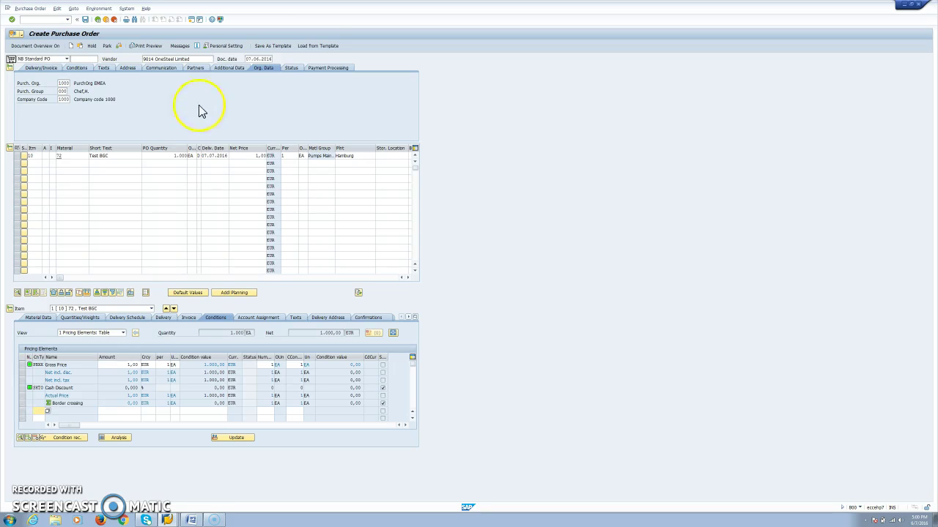
# Step: Check the purchase order to determine its release strategy, save the order and return to the SAP menu
pyautogui.click(119, 45)
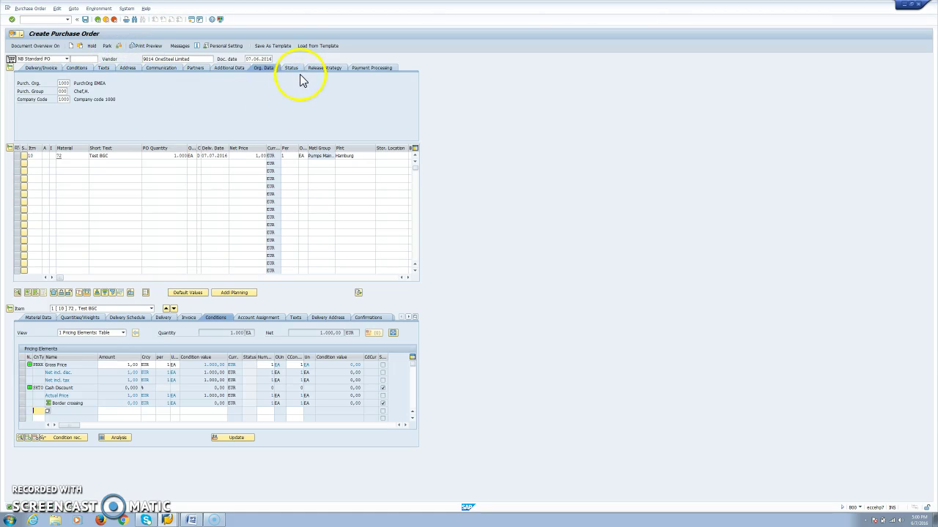
pyautogui.click(327, 69)
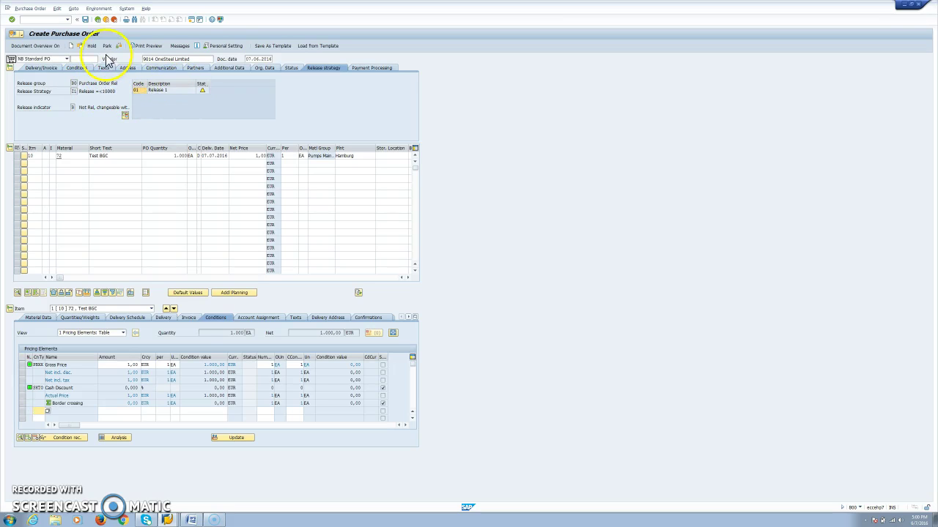
pyautogui.click(85, 19)
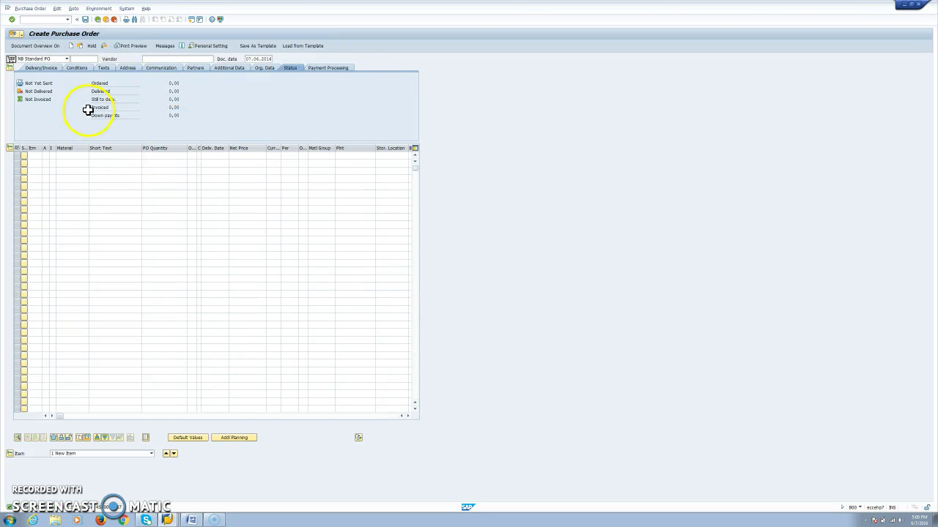
pyautogui.click(98, 19)
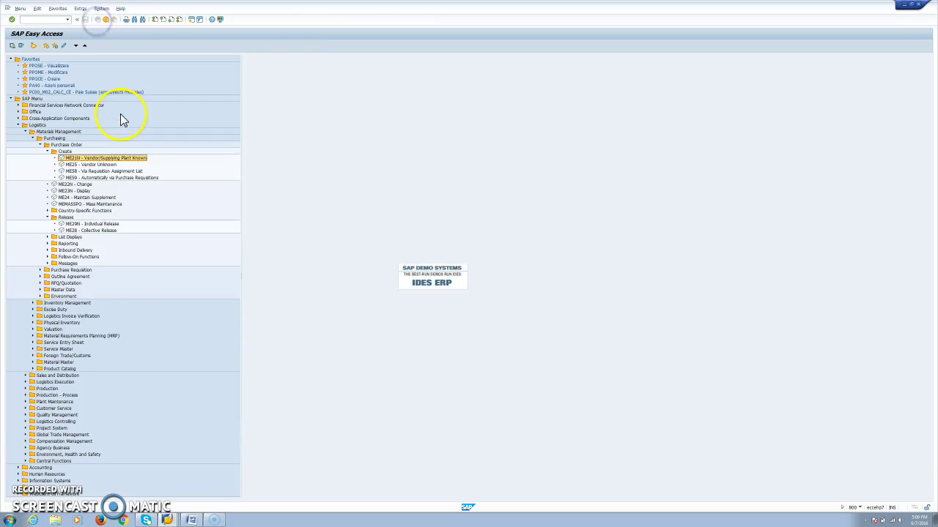
# Step: Display the saved purchase order with ME23N, inspect its release status, and briefly switch it to change mode before returning to the menu
pyautogui.doubleClick(76, 191)
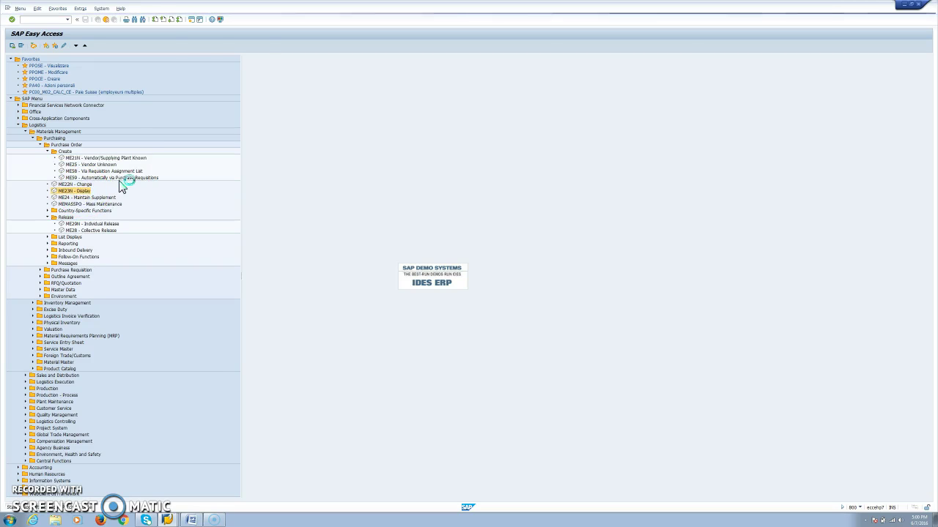
pyautogui.moveTo(98, 58); pyautogui.dragTo(135, 57)
pyautogui.click(155, 125)
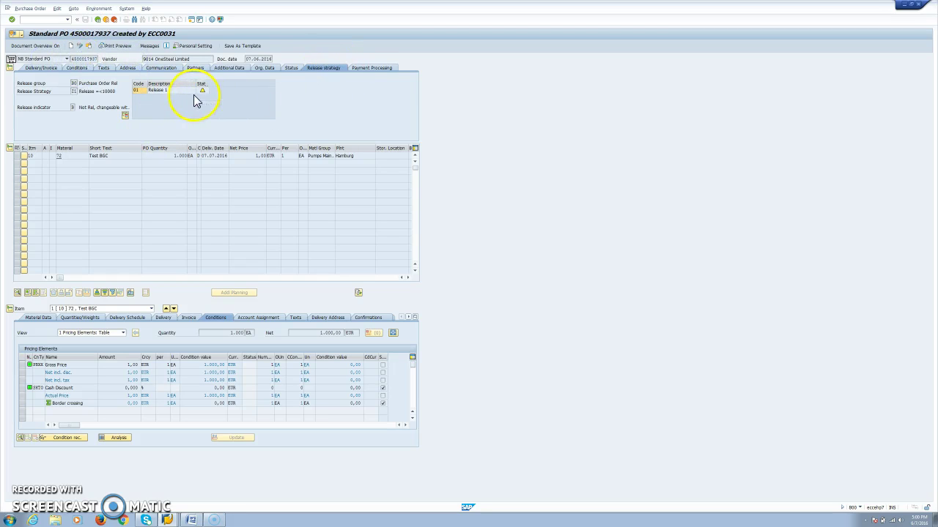
pyautogui.moveTo(204, 93)
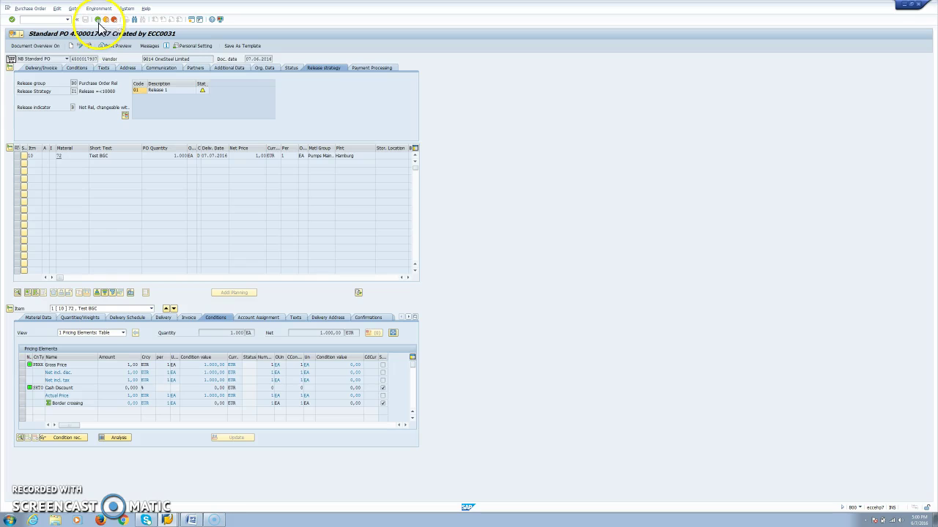
pyautogui.click(80, 46)
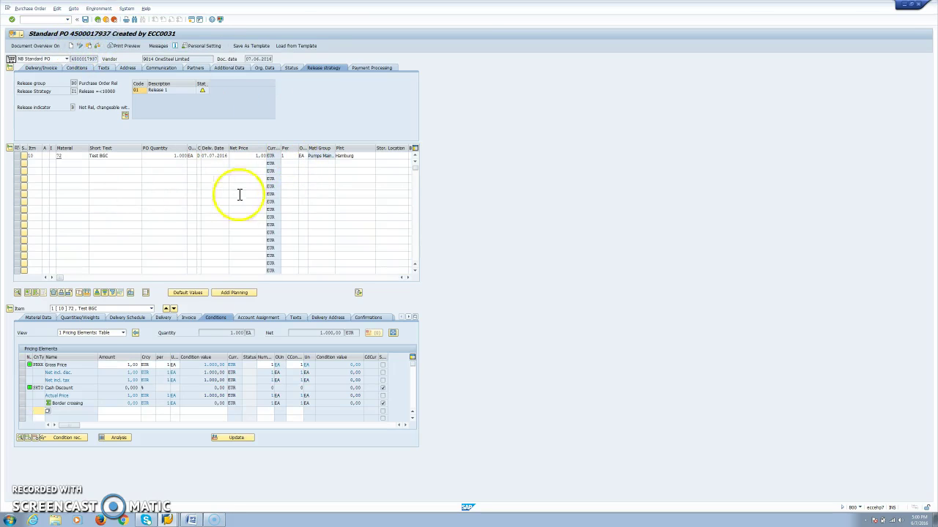
pyautogui.click(98, 20)
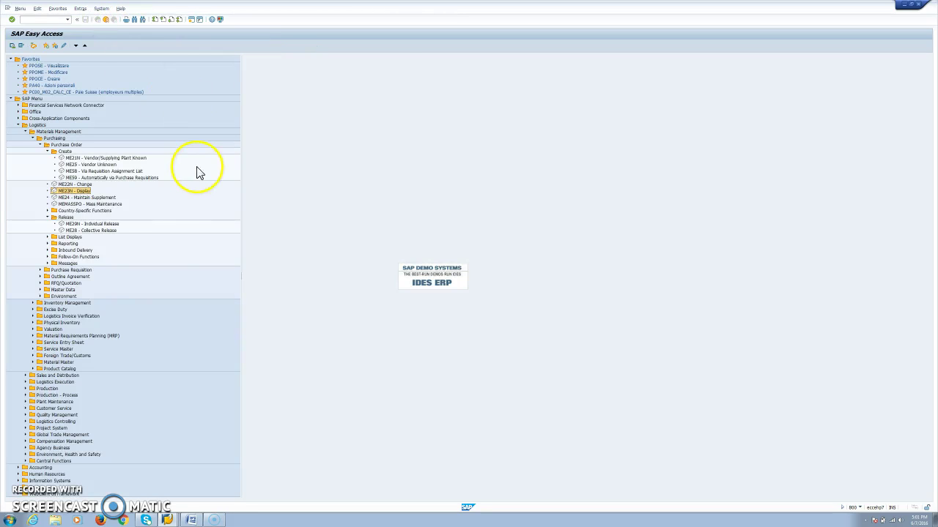
# Step: Open individual release (ME29N) and load the newly created purchase order for release
pyautogui.click(85, 225)
pyautogui.click(101, 230)
pyautogui.doubleClick(100, 223)
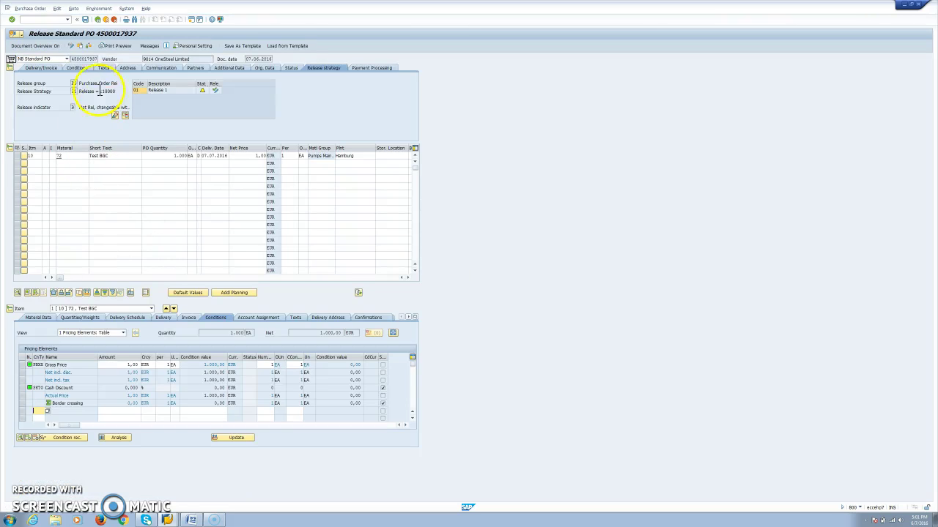
pyautogui.click(81, 46)
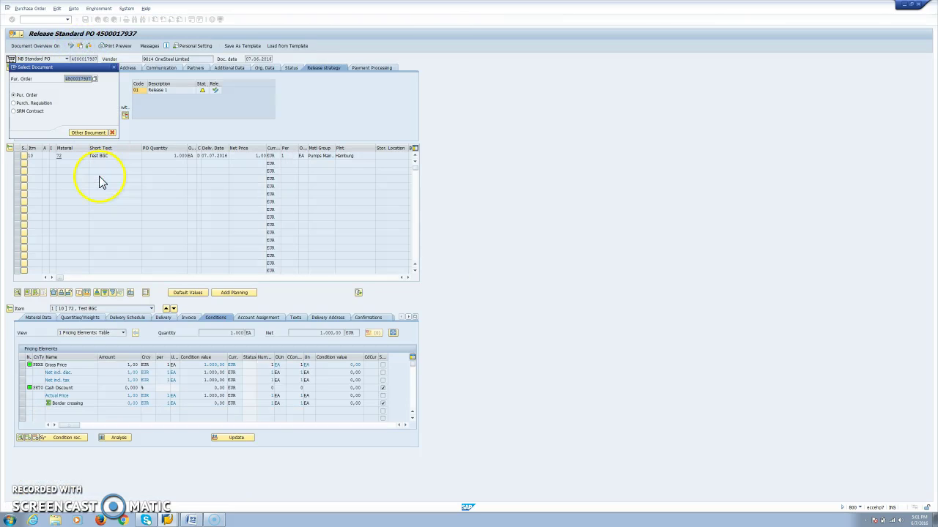
pyautogui.click(89, 133)
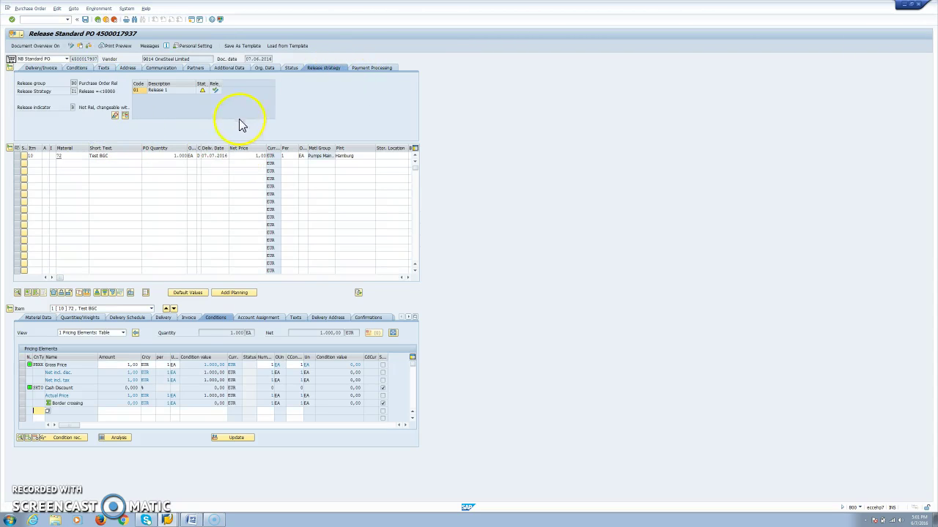
# Step: Release the purchase order with release code 01, save the release and return to the SAP menu
pyautogui.click(216, 93)
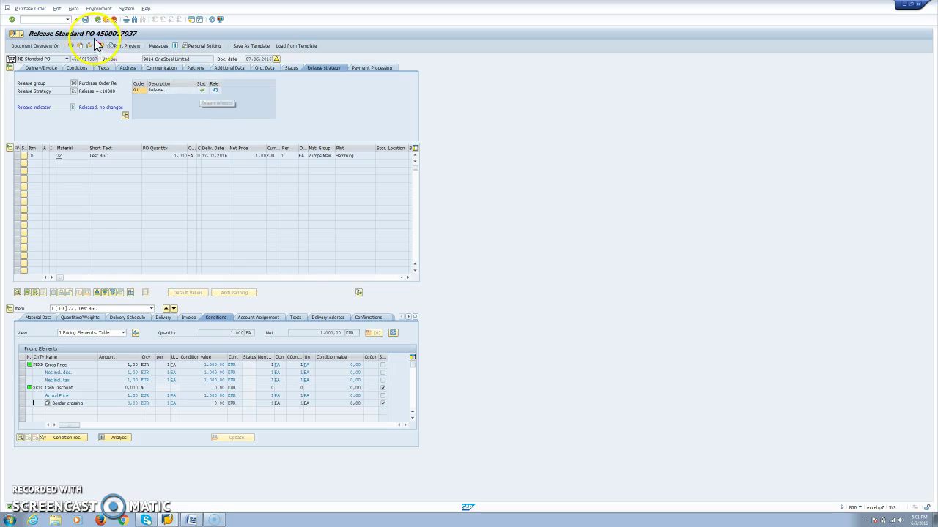
pyautogui.click(85, 20)
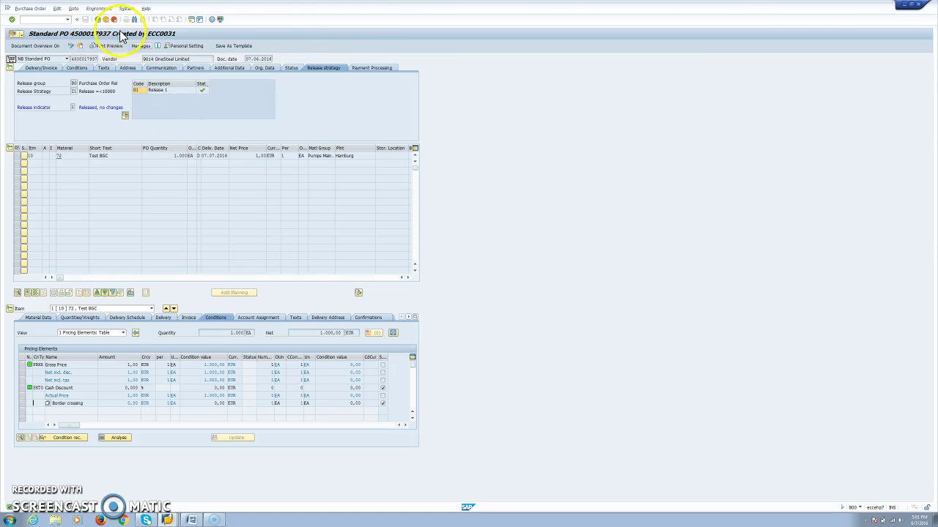
pyautogui.click(98, 20)
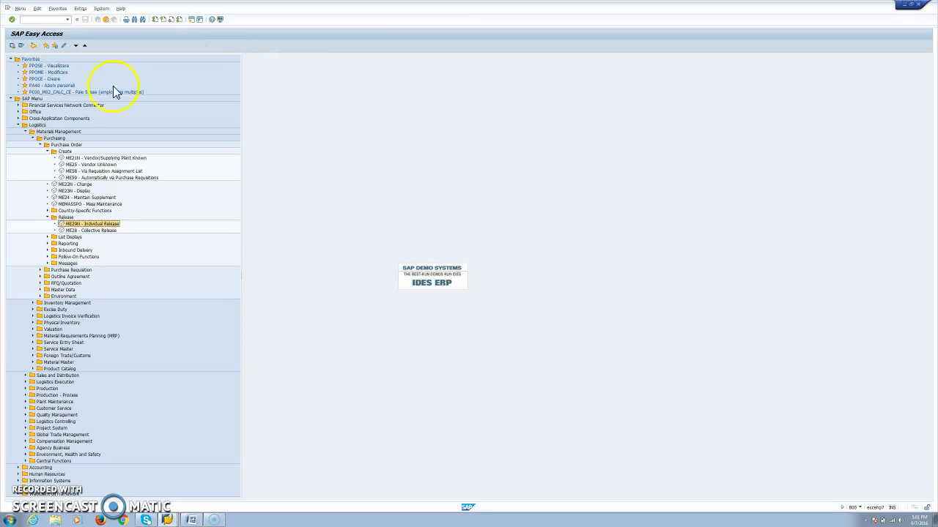
# Step: Display the released purchase order, try to switch it to change mode and read the help for the message, returning to the menu
pyautogui.doubleClick(82, 191)
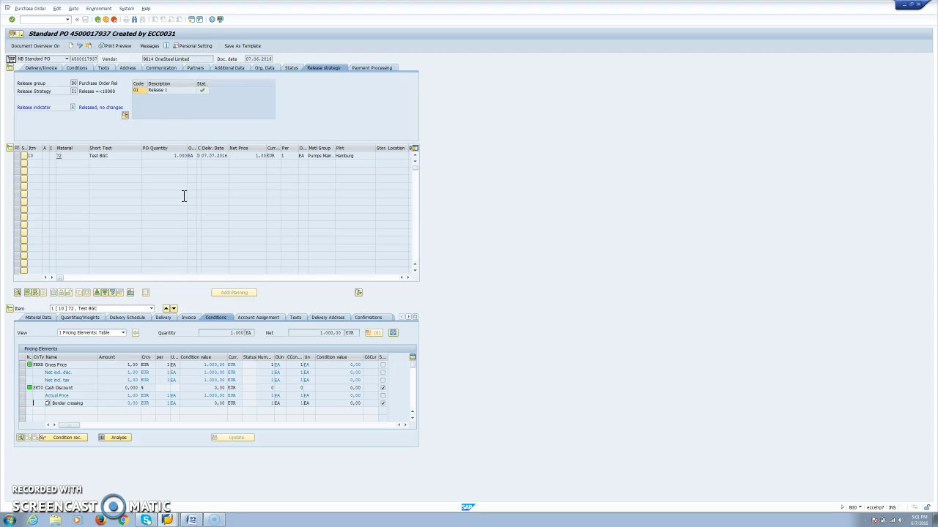
pyautogui.click(82, 47)
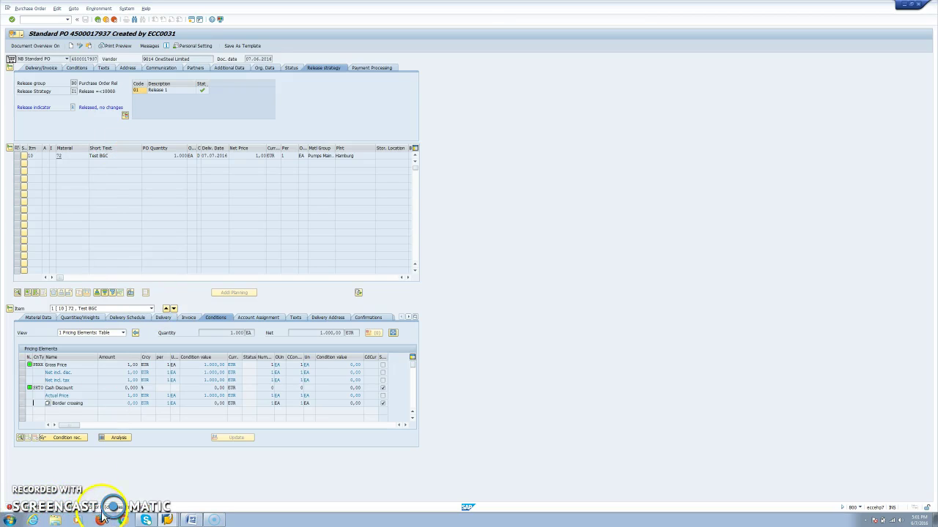
pyautogui.press('F1')
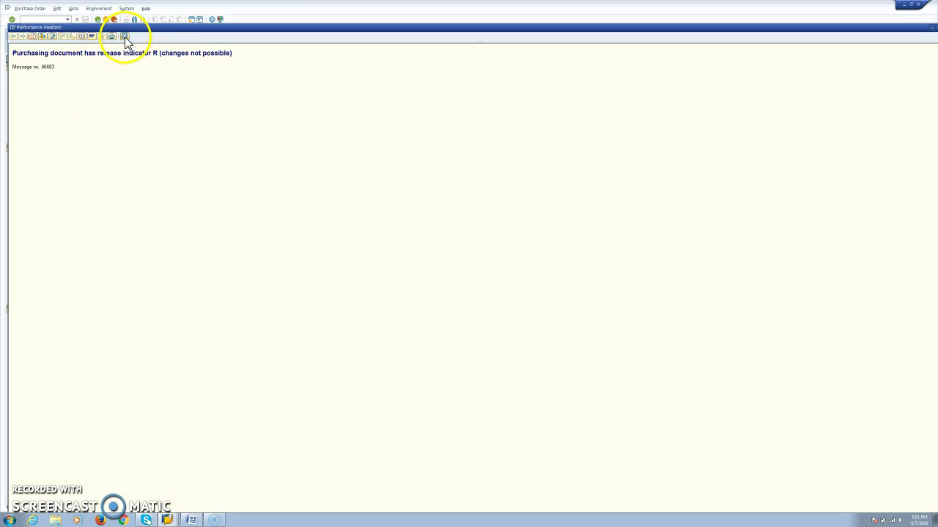
pyautogui.click(125, 37)
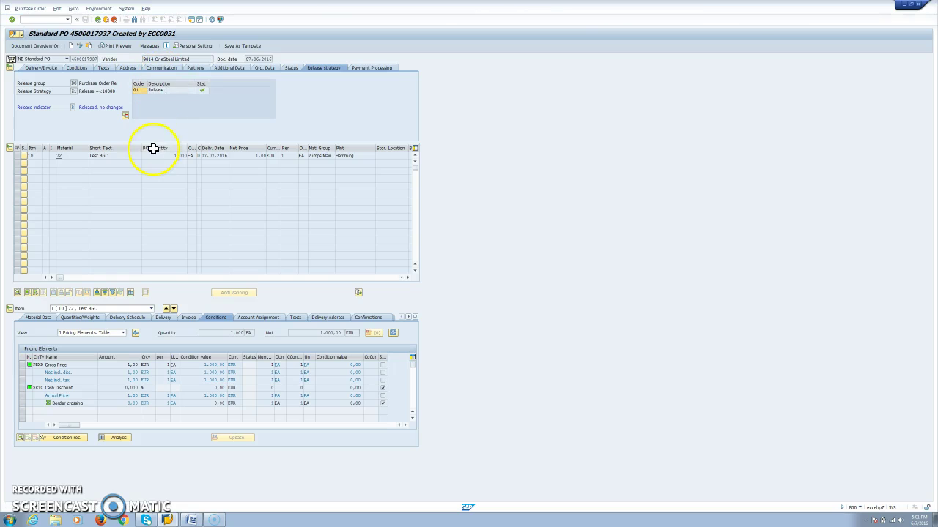
pyautogui.click(96, 20)
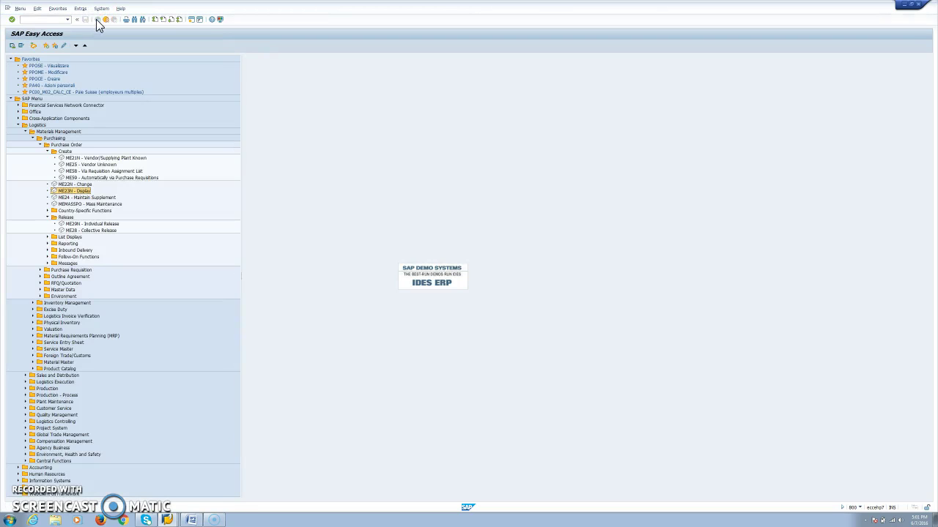
# Step: Start another standard purchase order for vendor OneSteel Limited with purchasing organization 1000 and purchasing group 000
pyautogui.click(91, 159)
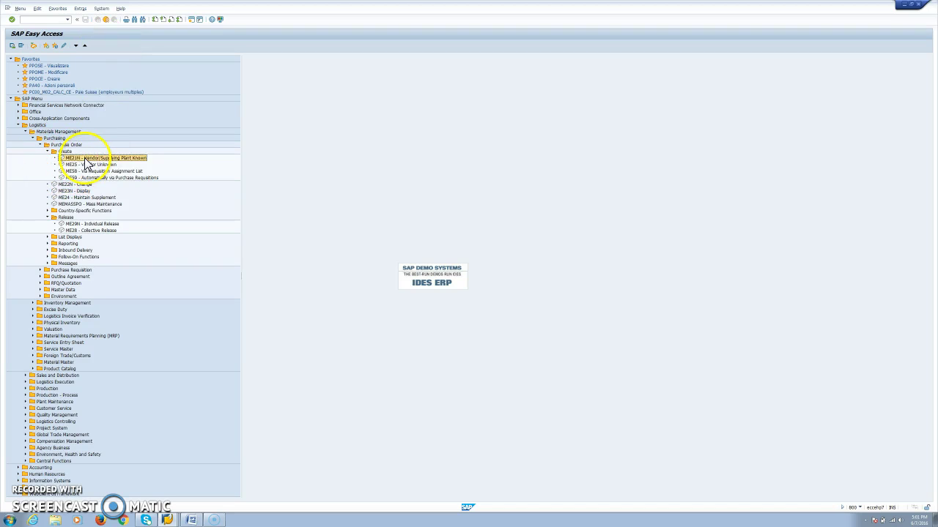
pyautogui.click(167, 59)
pyautogui.click(167, 65)
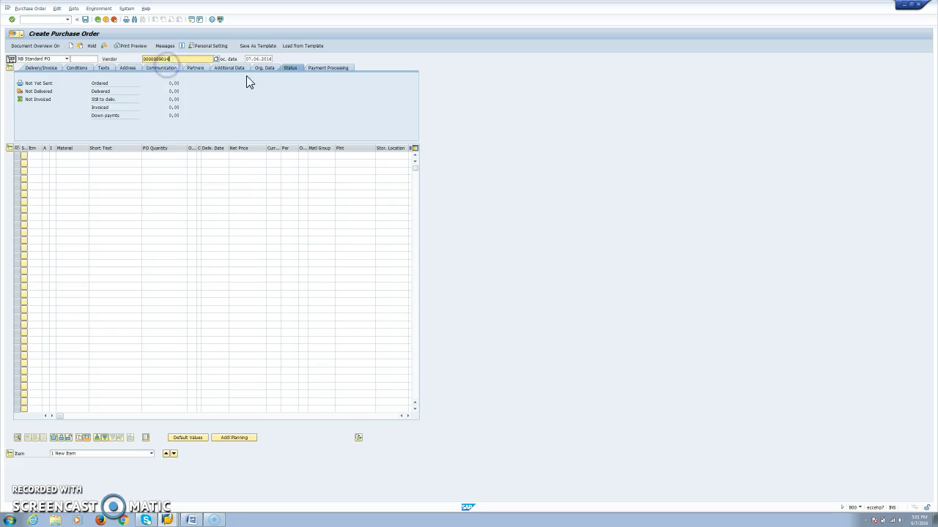
pyautogui.click(256, 70)
pyautogui.click(64, 83)
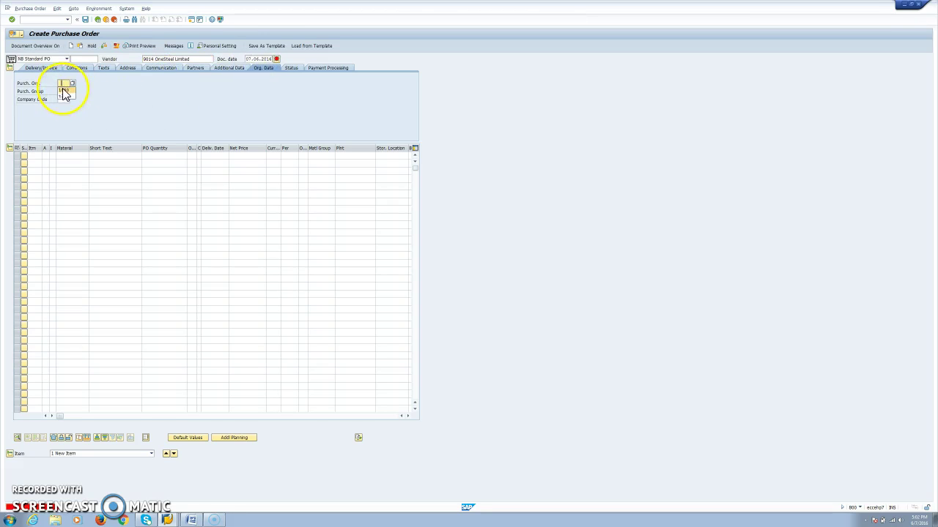
pyautogui.click(62, 98)
# Step: Enter an order item for material 72 with quantity 11.000, net price 1 and plant 1000, accepting the system messages
pyautogui.click(76, 157)
pyautogui.click(74, 164)
pyautogui.click(169, 157)
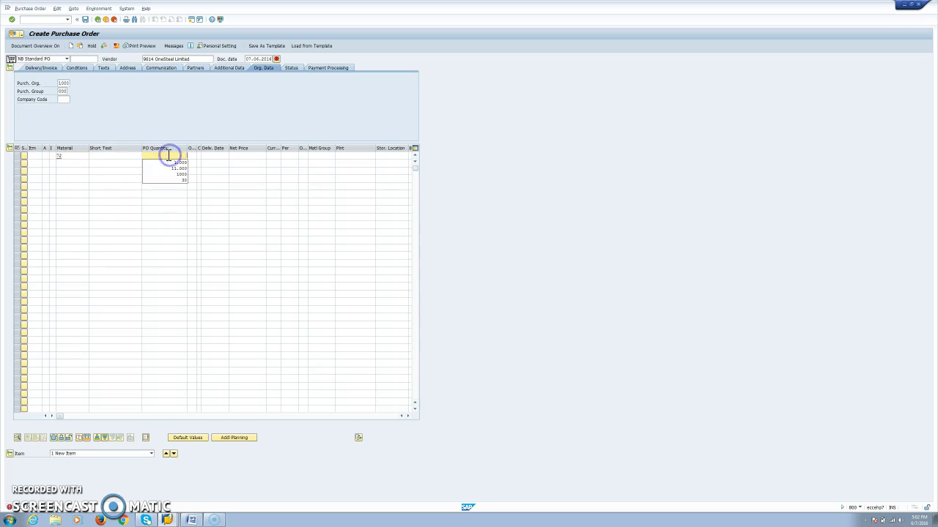
pyautogui.click(175, 168)
pyautogui.click(252, 155)
pyautogui.click(252, 161)
pyautogui.click(342, 156)
pyautogui.click(343, 163)
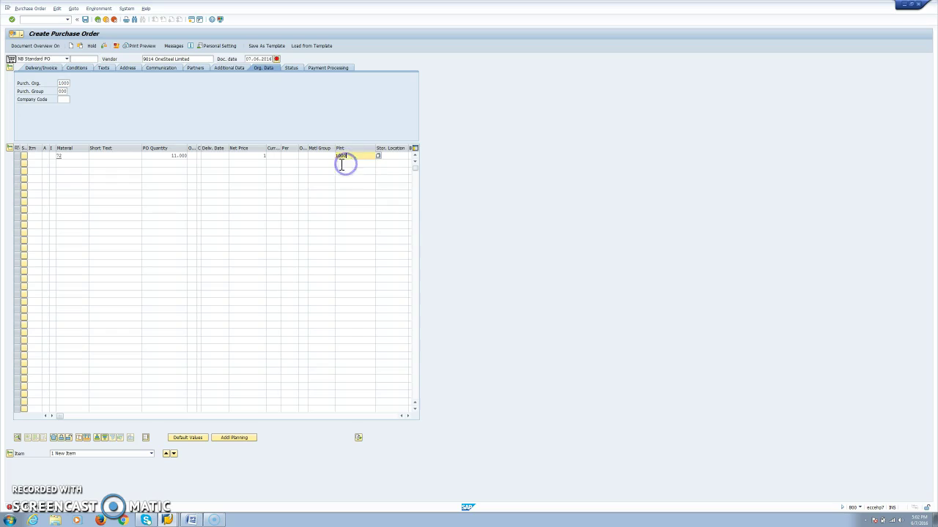
pyautogui.press('Return')
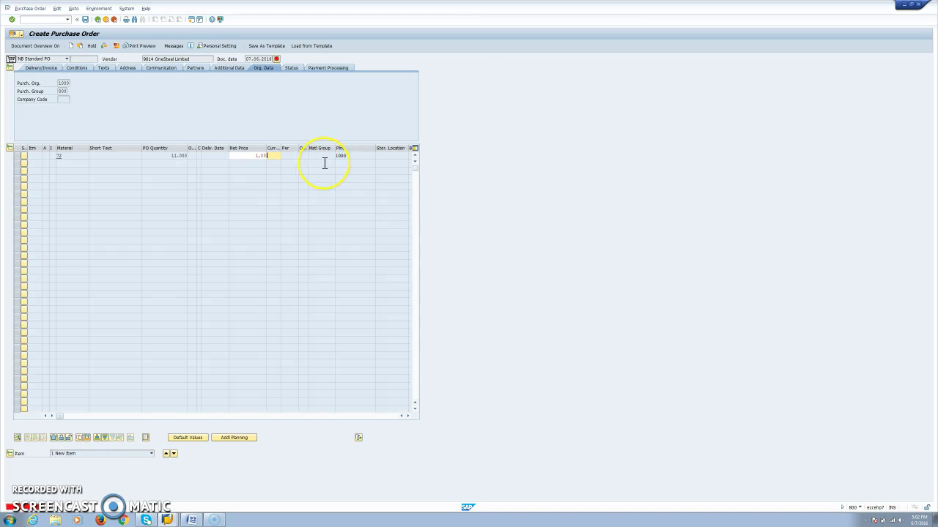
pyautogui.press('Return')
pyautogui.press('Return')
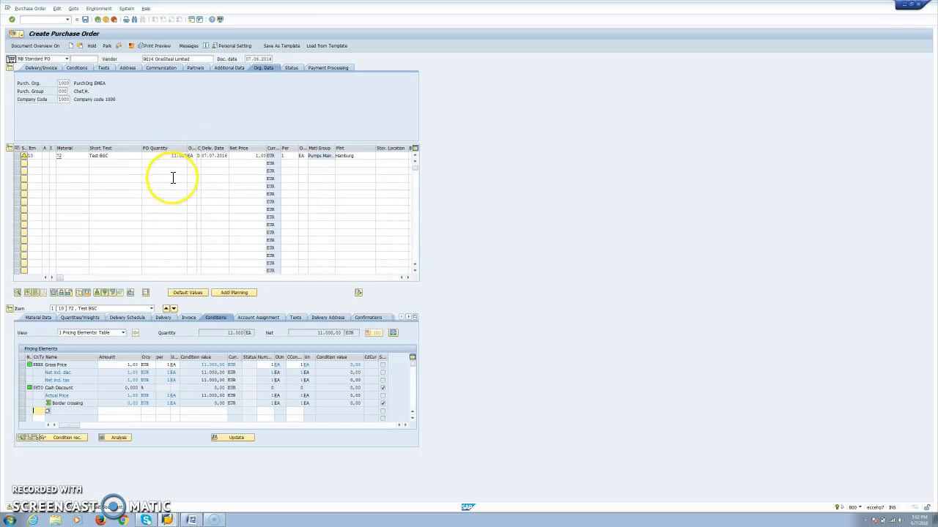
# Step: Check the purchase order to determine its release strategy, view the release details, save the order and return to the SAP menu
pyautogui.click(162, 156)
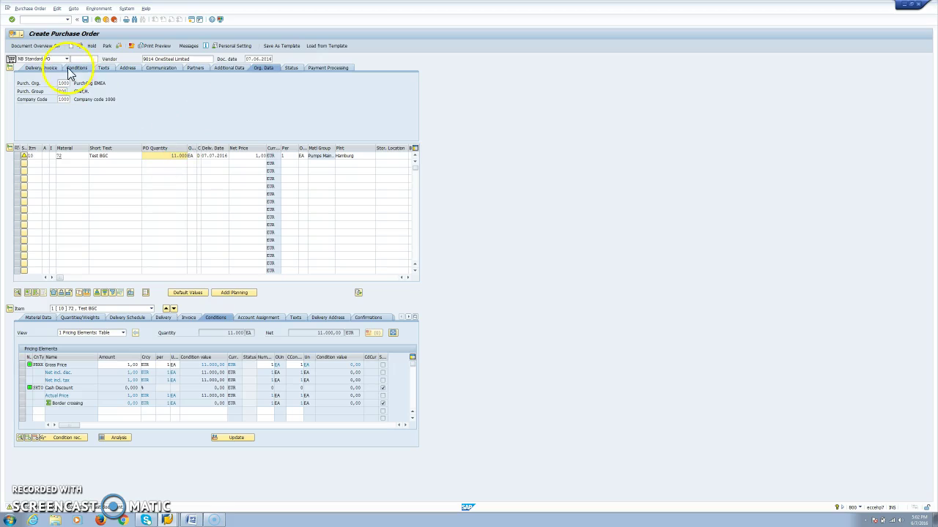
pyautogui.click(118, 46)
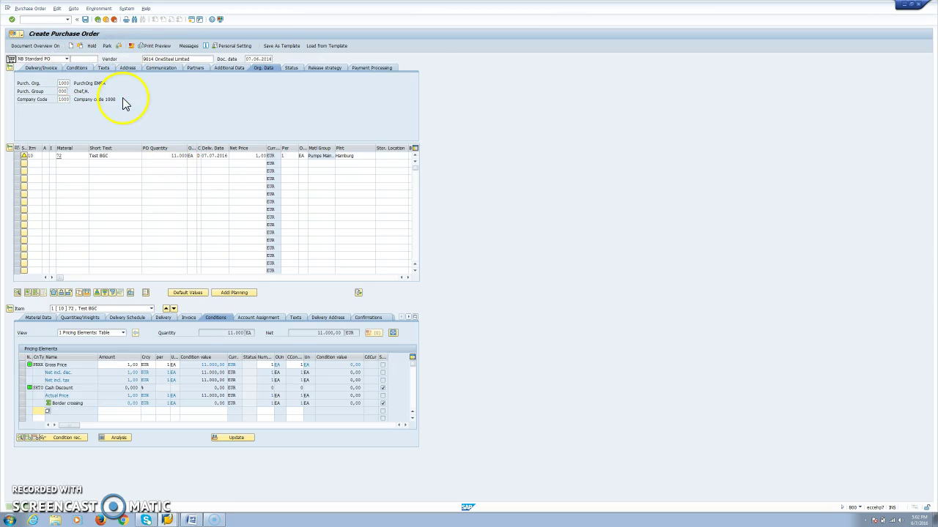
pyautogui.click(327, 68)
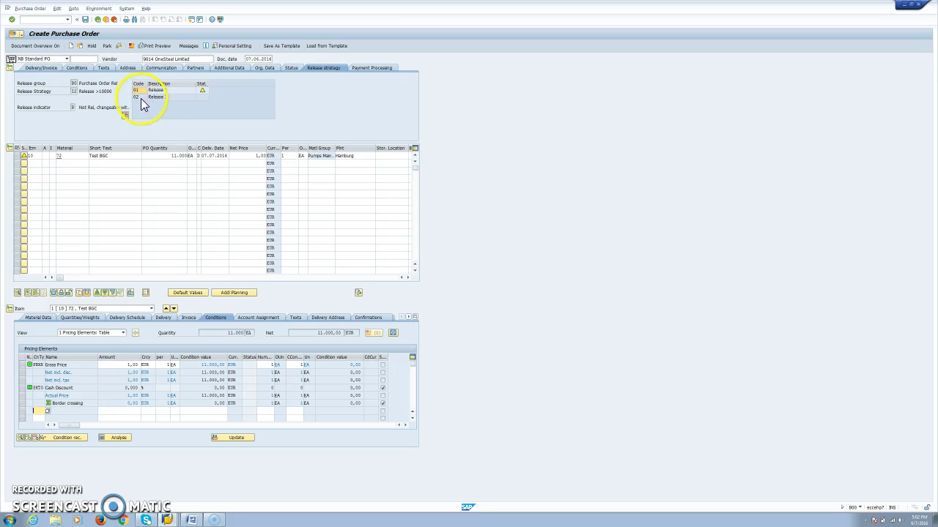
pyautogui.click(86, 20)
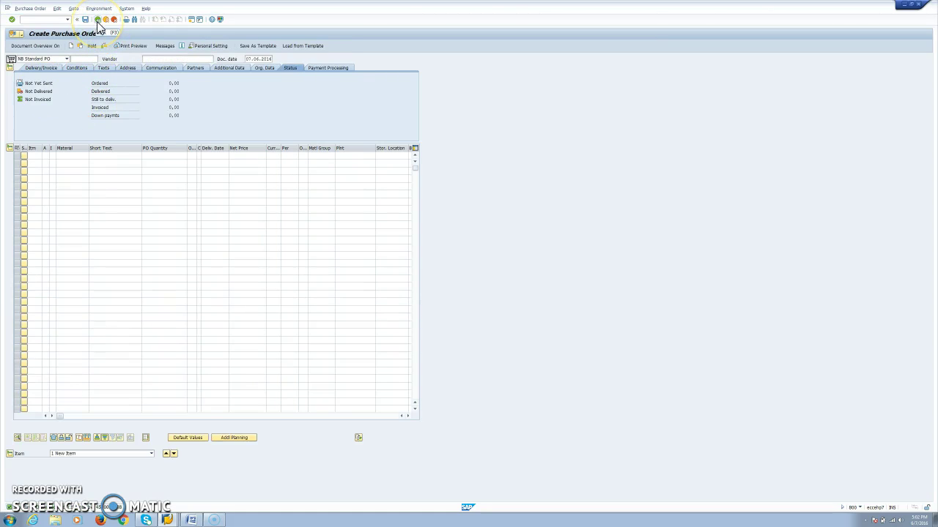
pyautogui.click(79, 46)
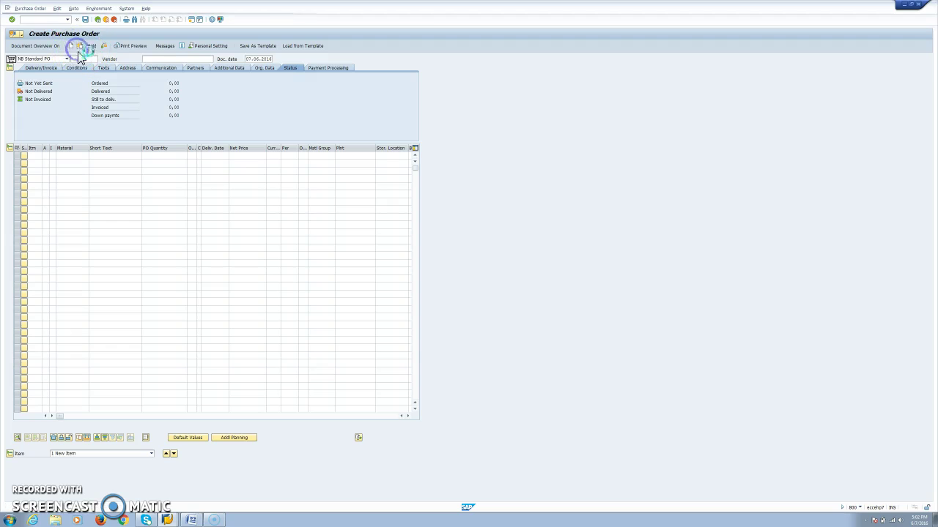
pyautogui.click(112, 132)
pyautogui.click(98, 22)
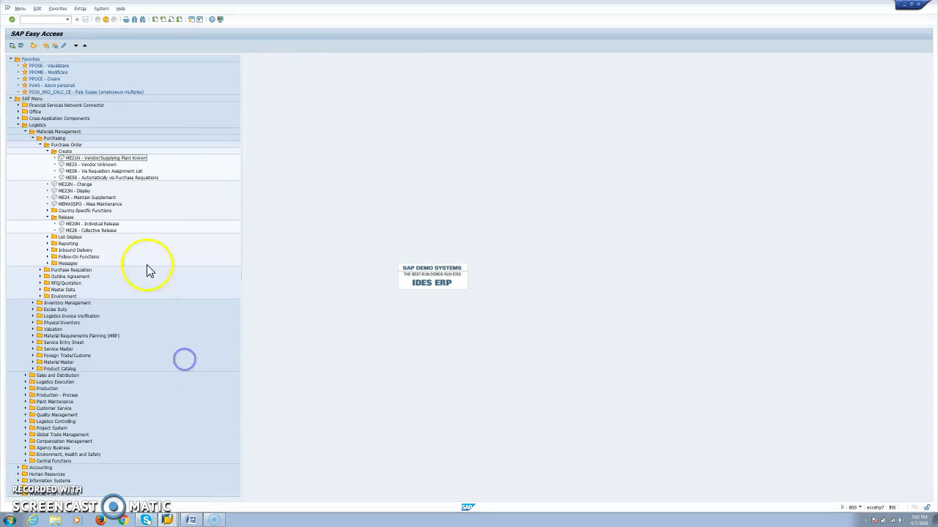
# Step: Run collective release (ME28) with release code 01, release and save the listed OneSteel Limited order, and return to the menu
pyautogui.doubleClick(106, 230)
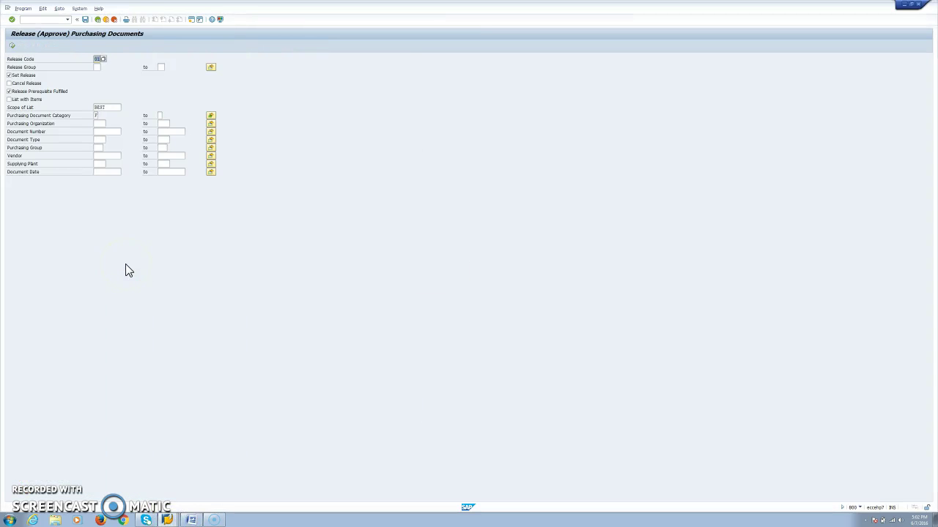
pyautogui.click(12, 45)
pyautogui.click(27, 75)
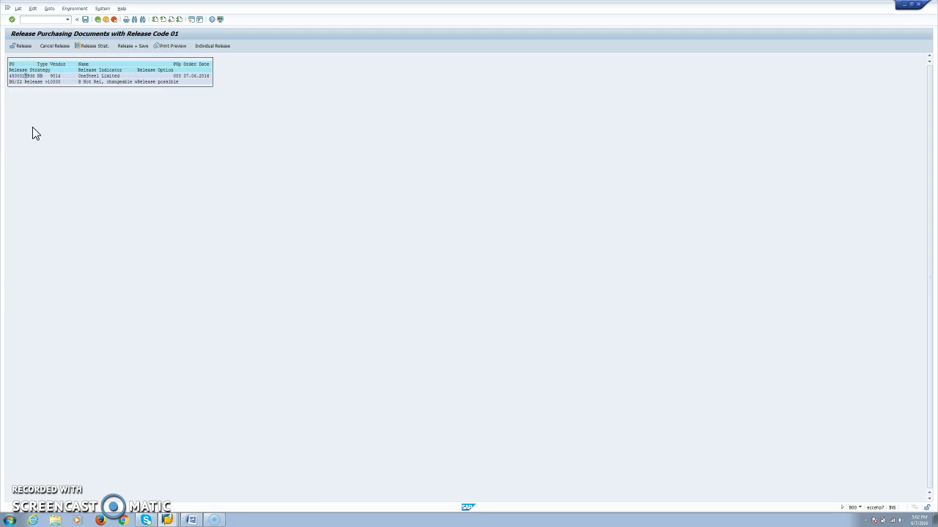
pyautogui.click(135, 46)
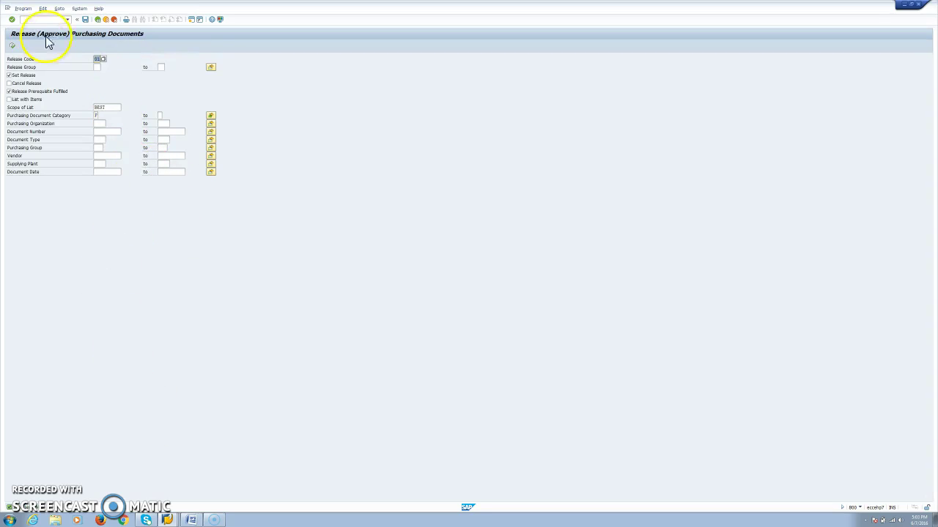
pyautogui.click(98, 19)
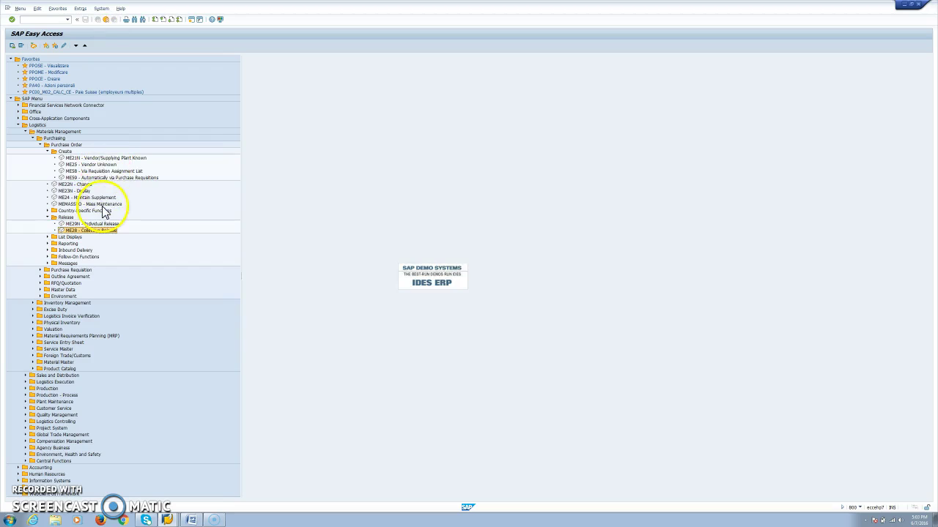
# Step: Open the partially released purchase order in change mode (ME22N) and set the item quantity to 1.000
pyautogui.click(83, 184)
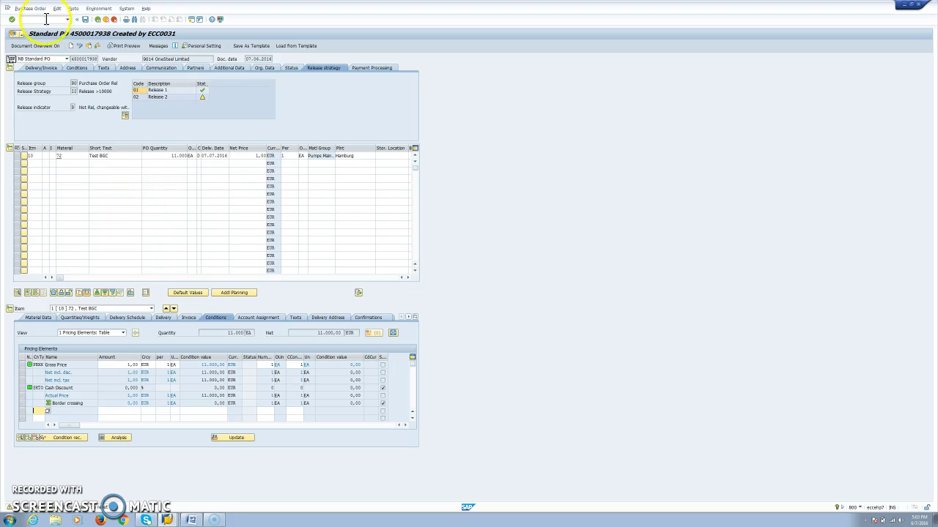
pyautogui.moveTo(205, 96)
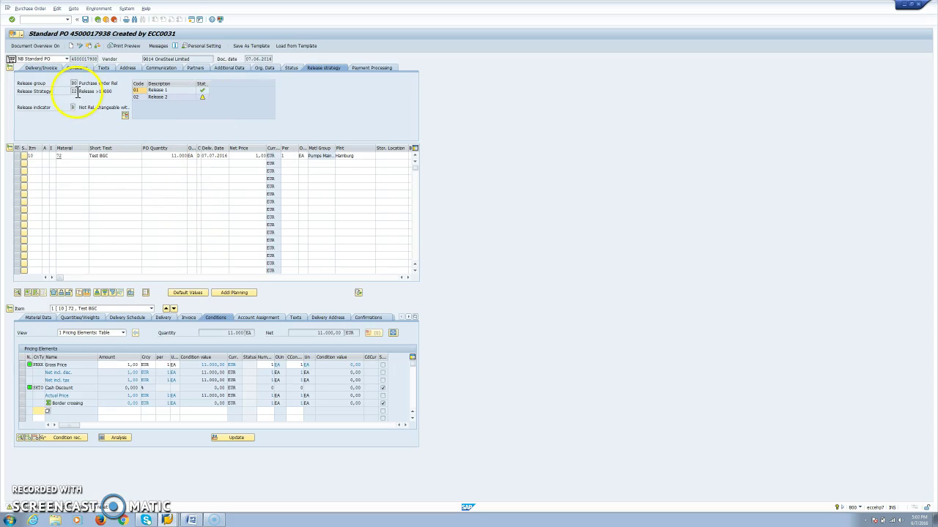
pyautogui.click(173, 156)
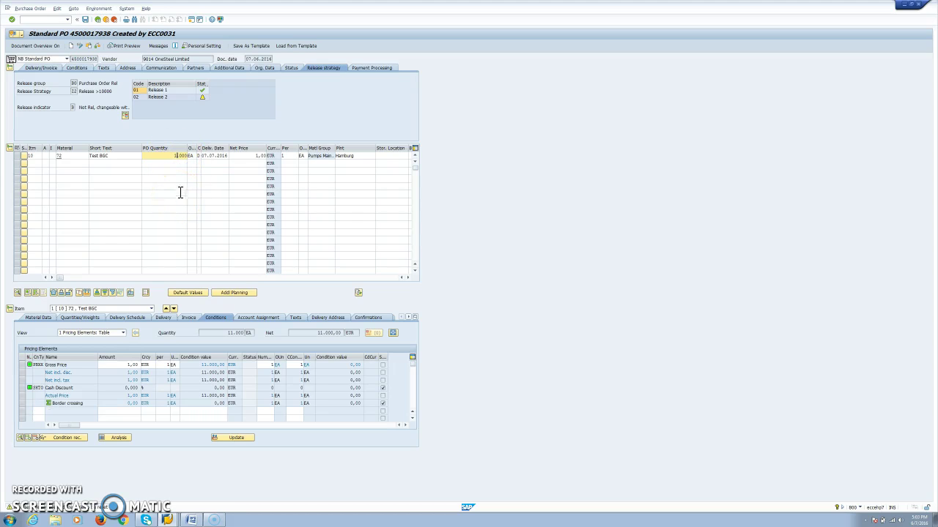
pyautogui.click(163, 156)
pyautogui.press('Return')
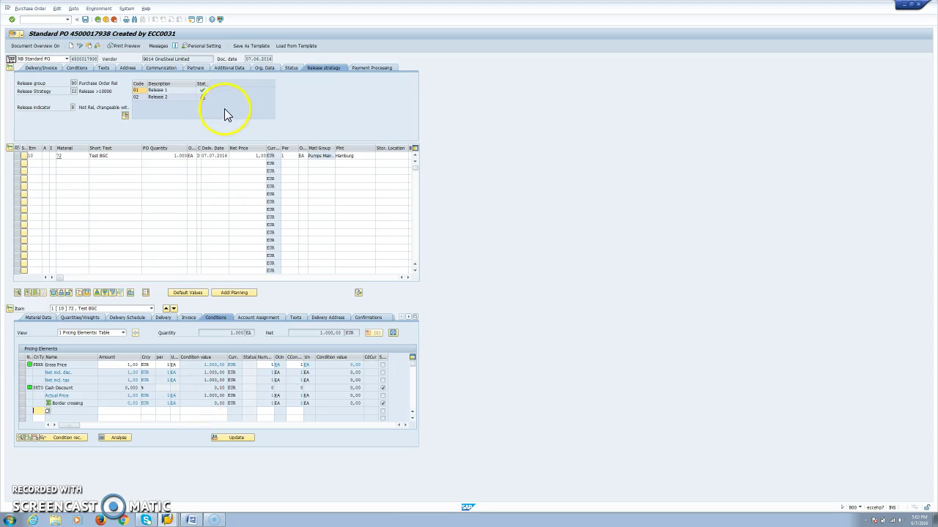
# Step: Check the changed purchase order, accept the message about cancelling effected releases and save the order despite the system messages
pyautogui.click(98, 46)
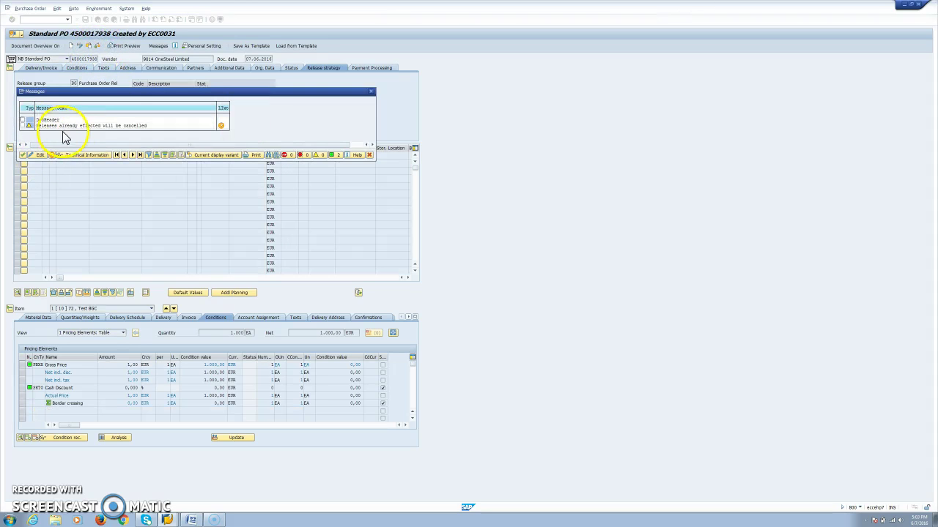
pyautogui.click(23, 155)
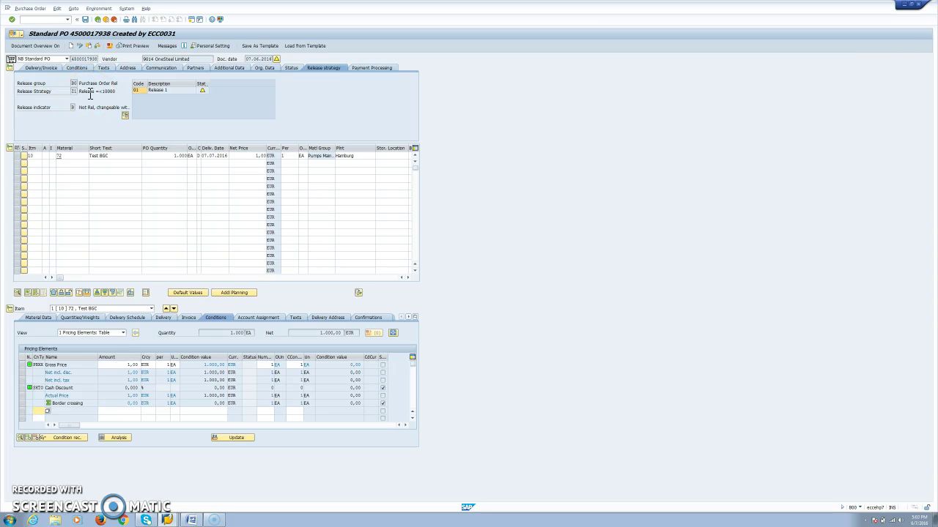
pyautogui.click(84, 19)
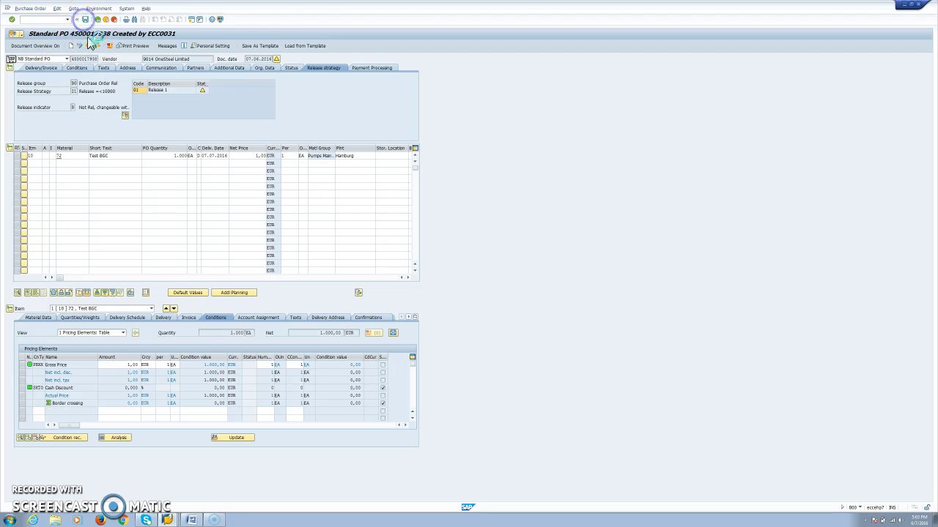
pyautogui.click(98, 144)
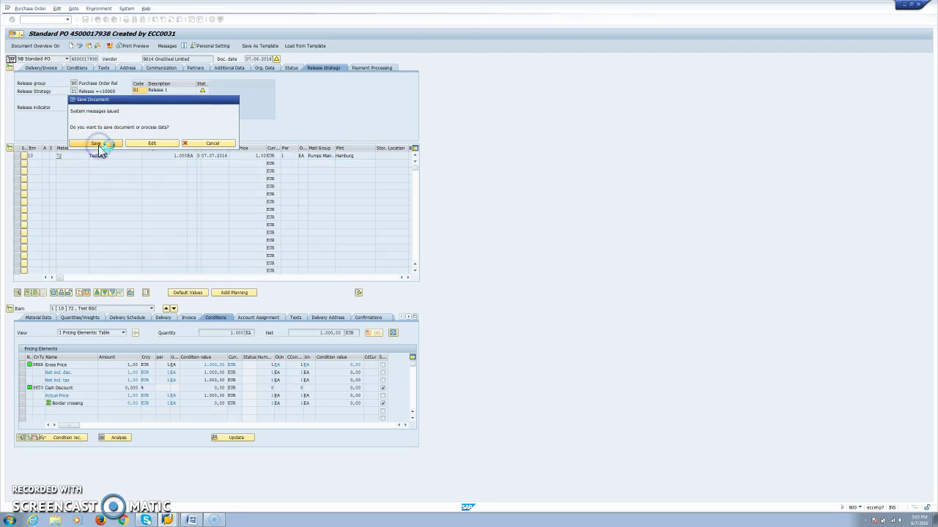